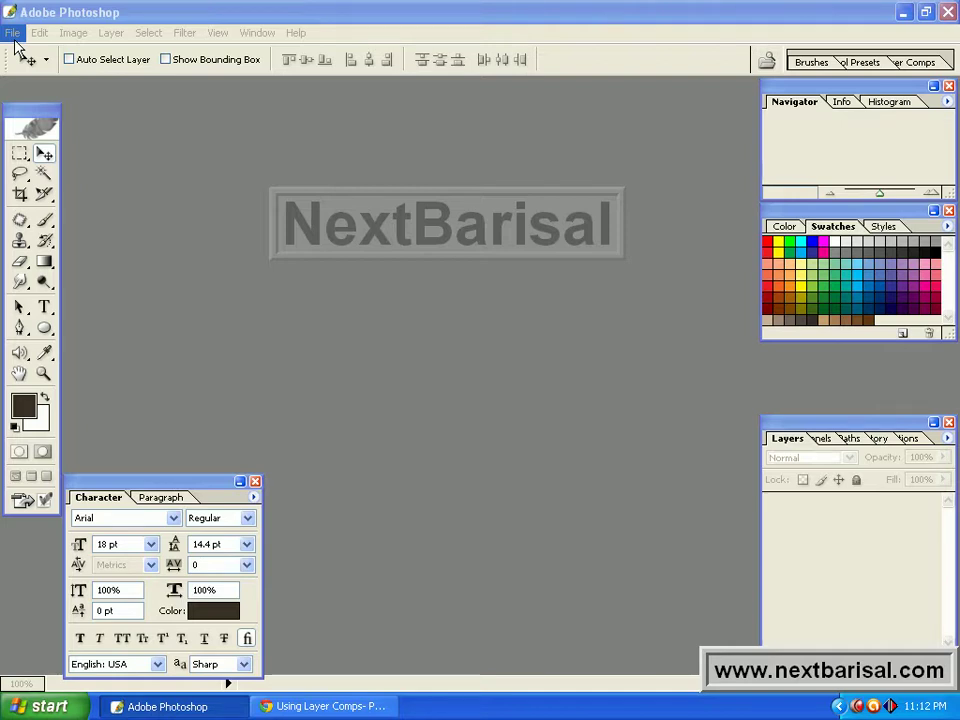
- Browse the File menu and its Import options before any document is open
{"action": "left_click", "coordinate": [12, 34]}
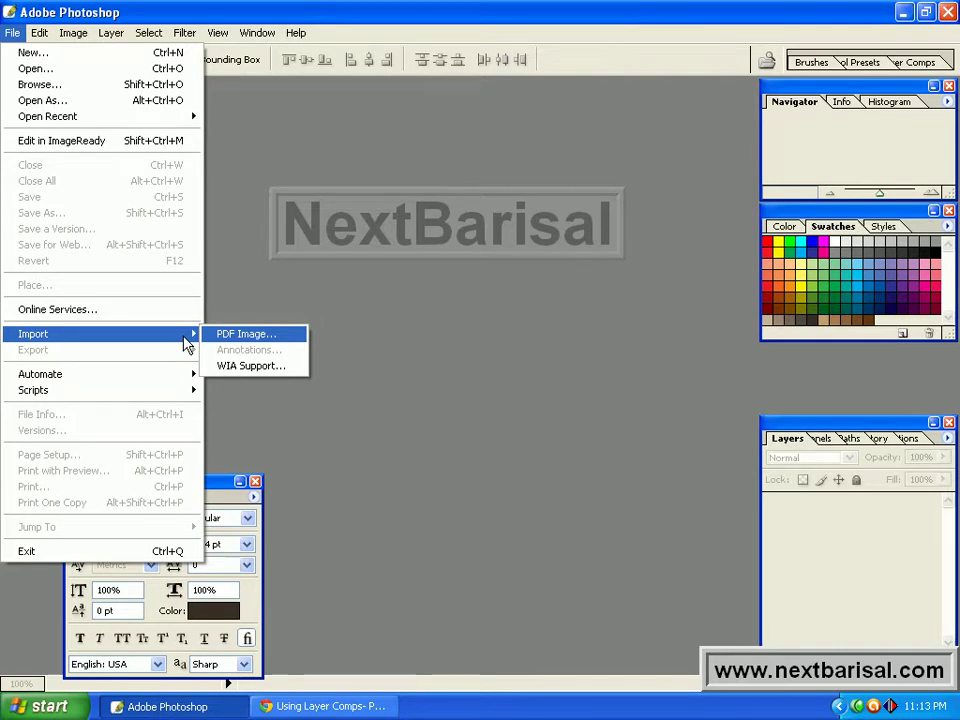
- Create a new A4 document (210 × 297 mm, 300 ppi) and maximize its window
{"action": "left_click", "coordinate": [122, 53]}
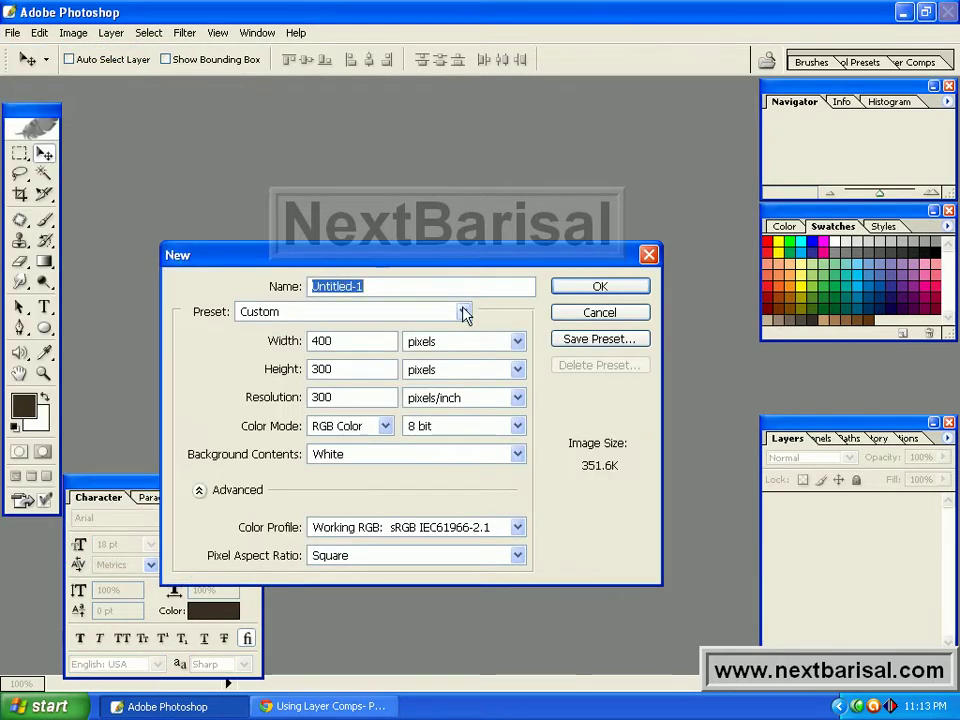
{"action": "left_click", "coordinate": [463, 313]}
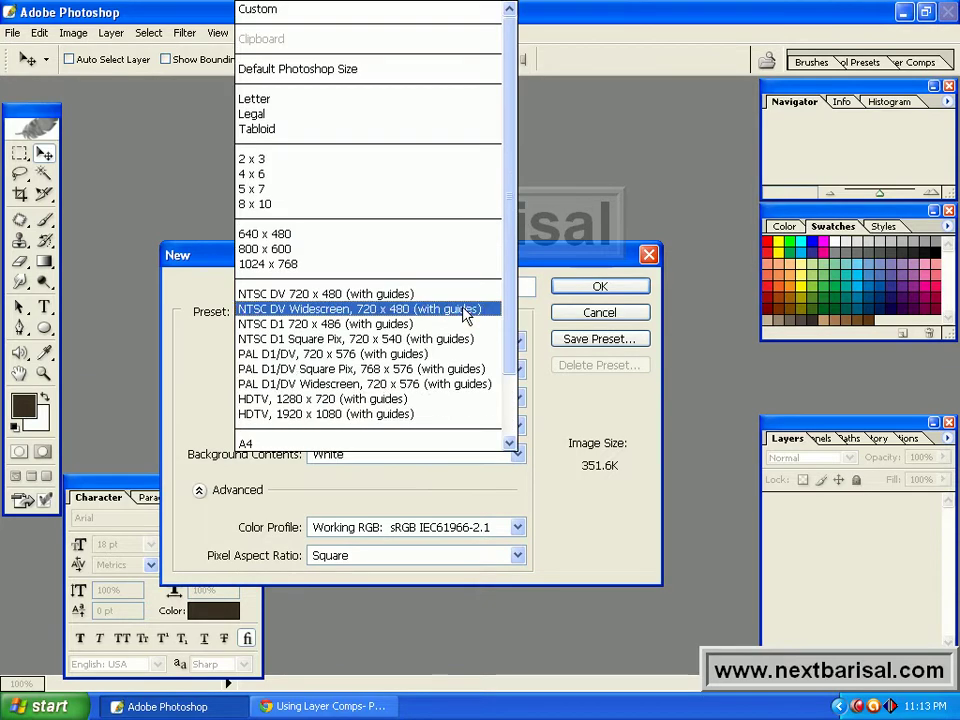
{"action": "left_click", "coordinate": [309, 446]}
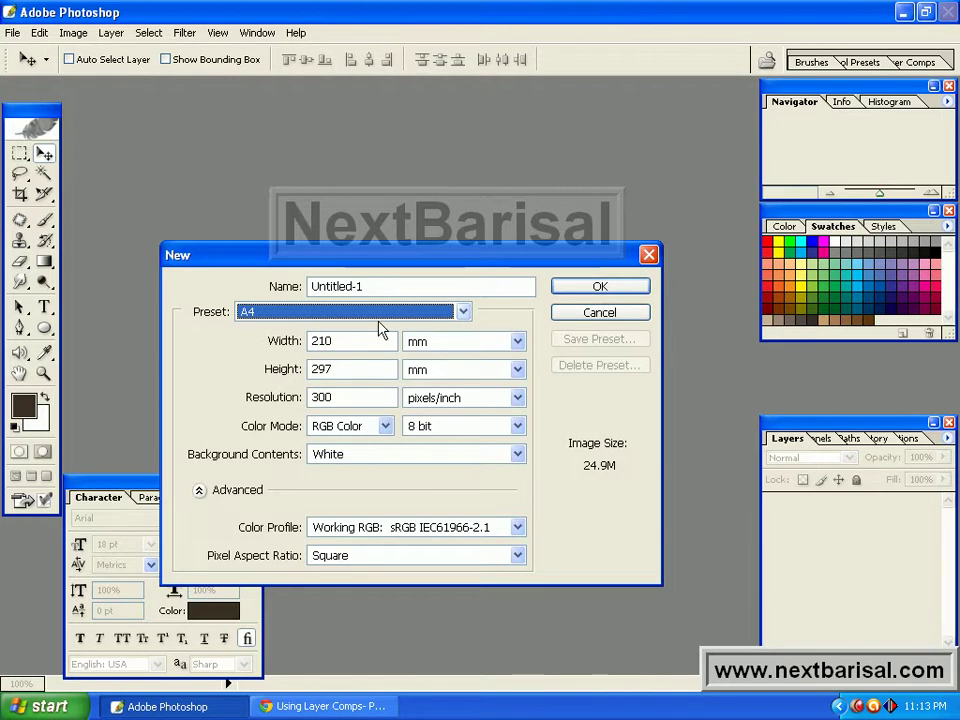
{"action": "left_click", "coordinate": [599, 287]}
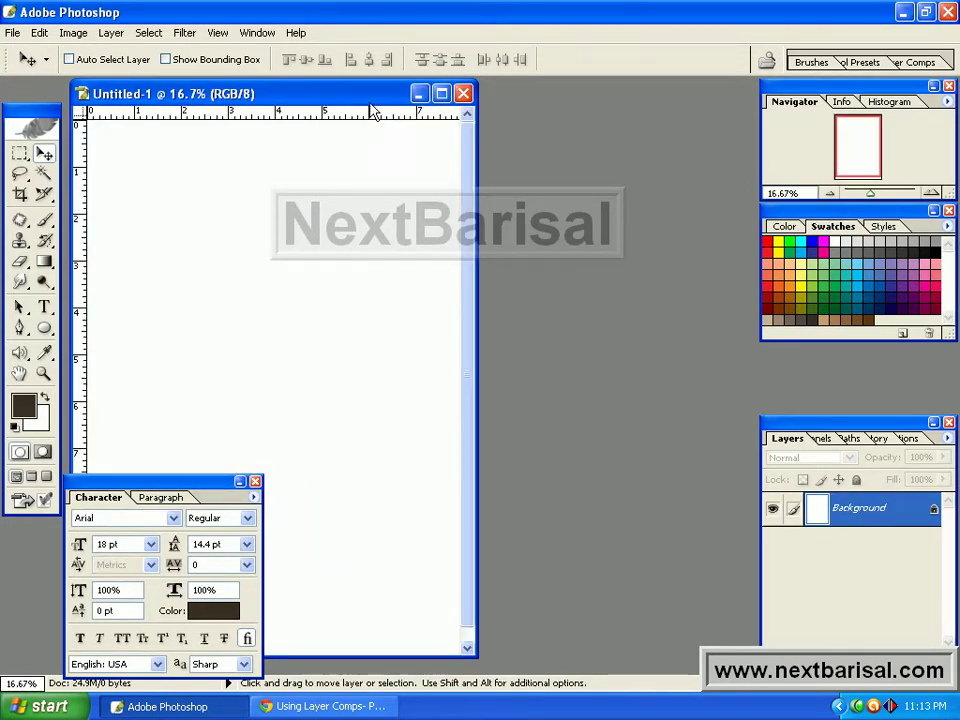
{"action": "left_click_drag", "start_coordinate": [372, 106], "coordinate": [579, 106]}
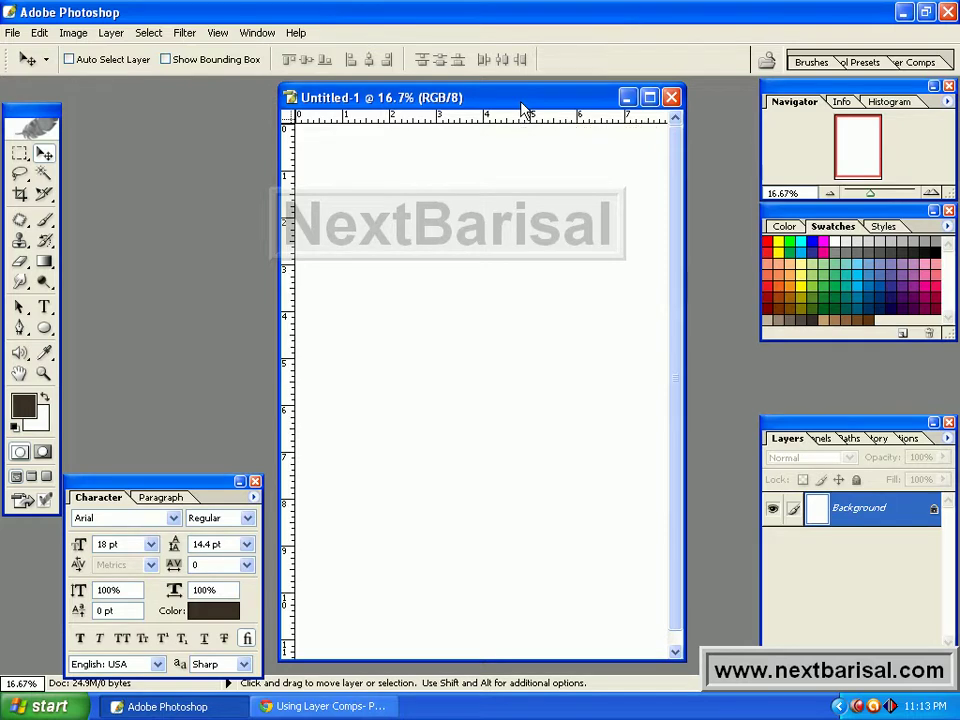
{"action": "left_click", "coordinate": [649, 98]}
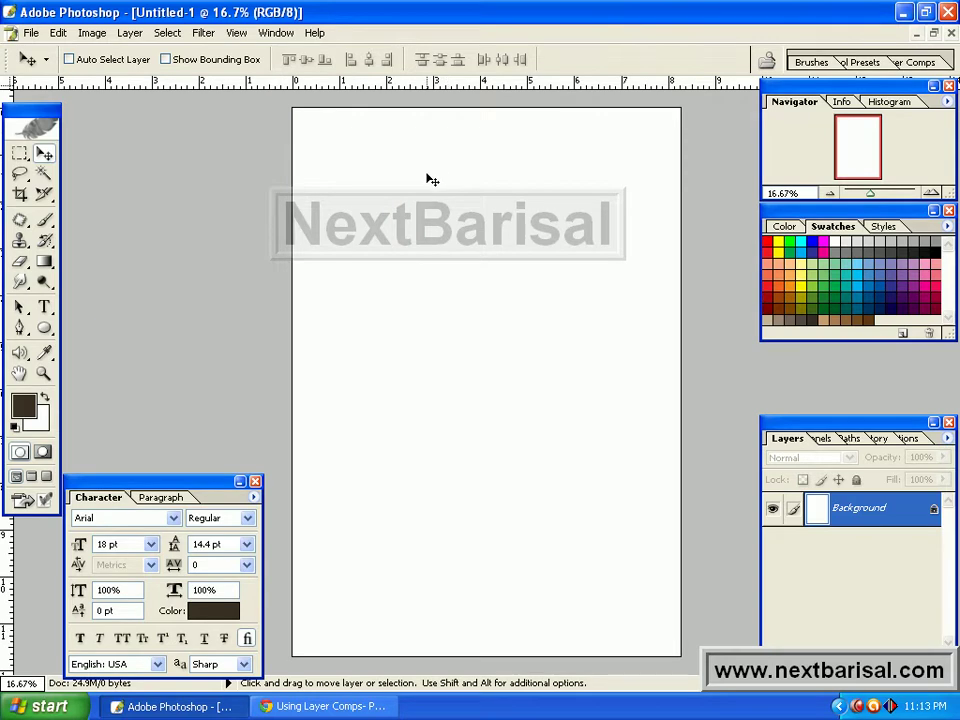
- Open the NATFL013 flower photo from FLOWERS and select the whole image
{"action": "left_click", "coordinate": [31, 33]}
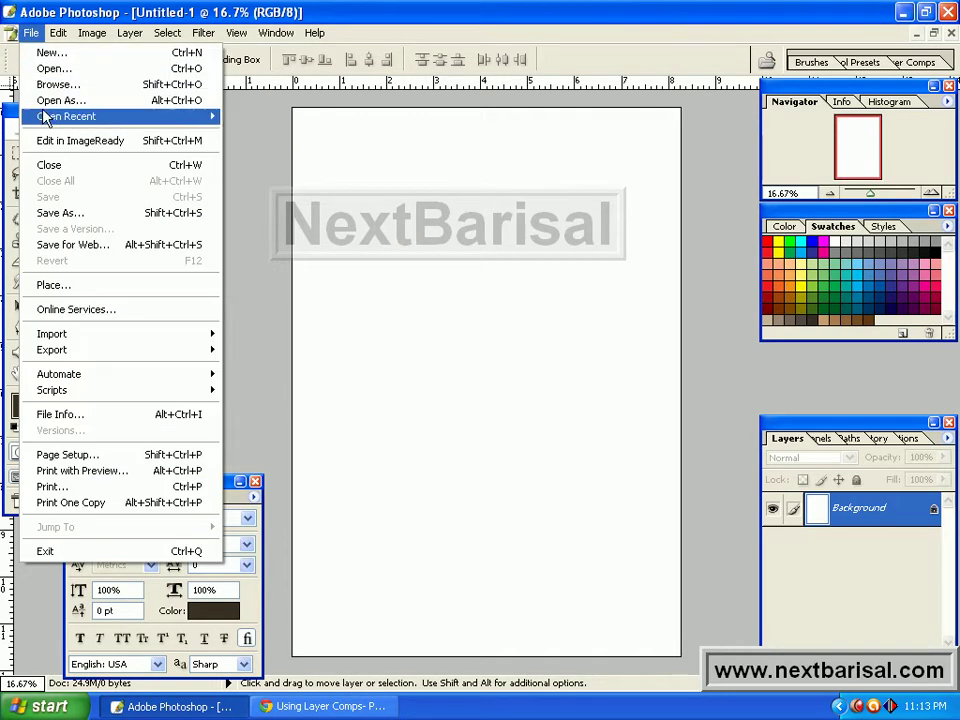
{"action": "left_click", "coordinate": [50, 68]}
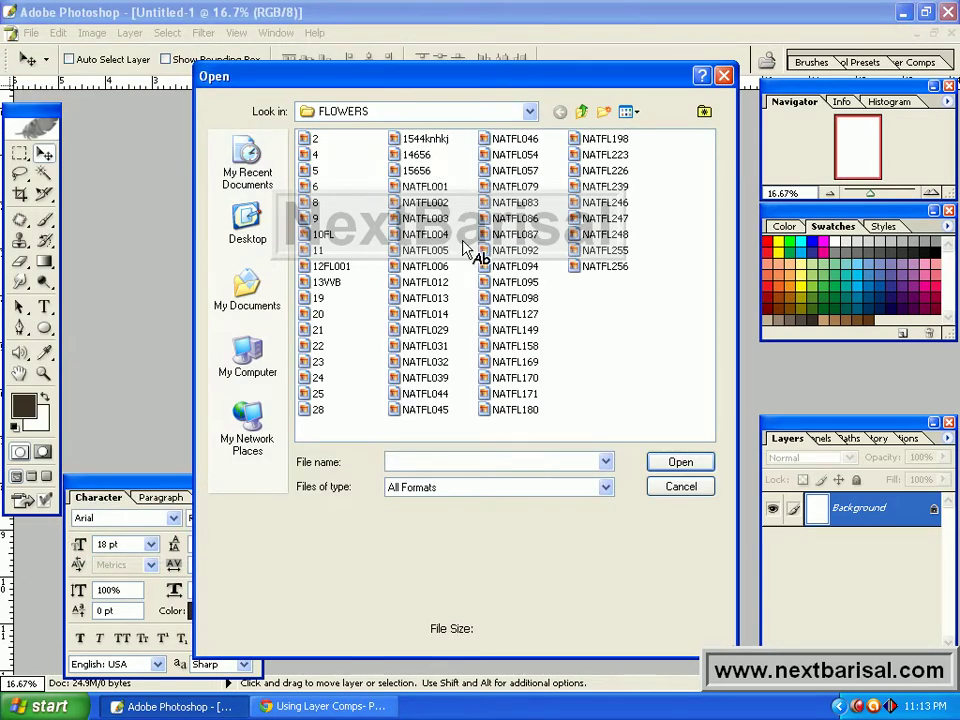
{"action": "left_click", "coordinate": [425, 298]}
{"action": "left_click", "coordinate": [681, 463]}
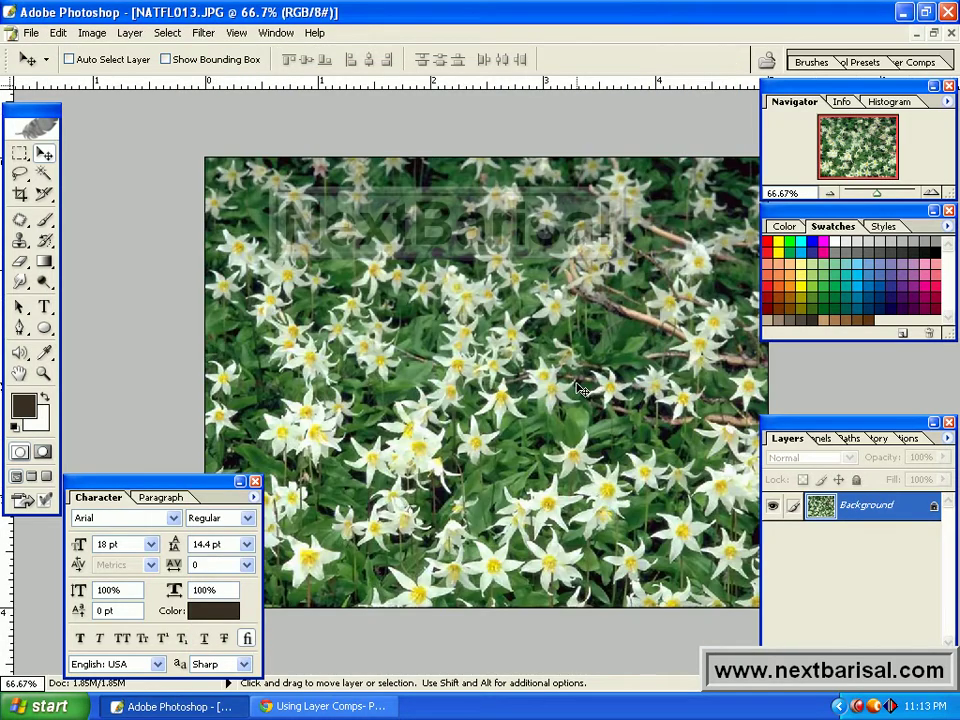
{"action": "key", "text": "ctrl+a"}
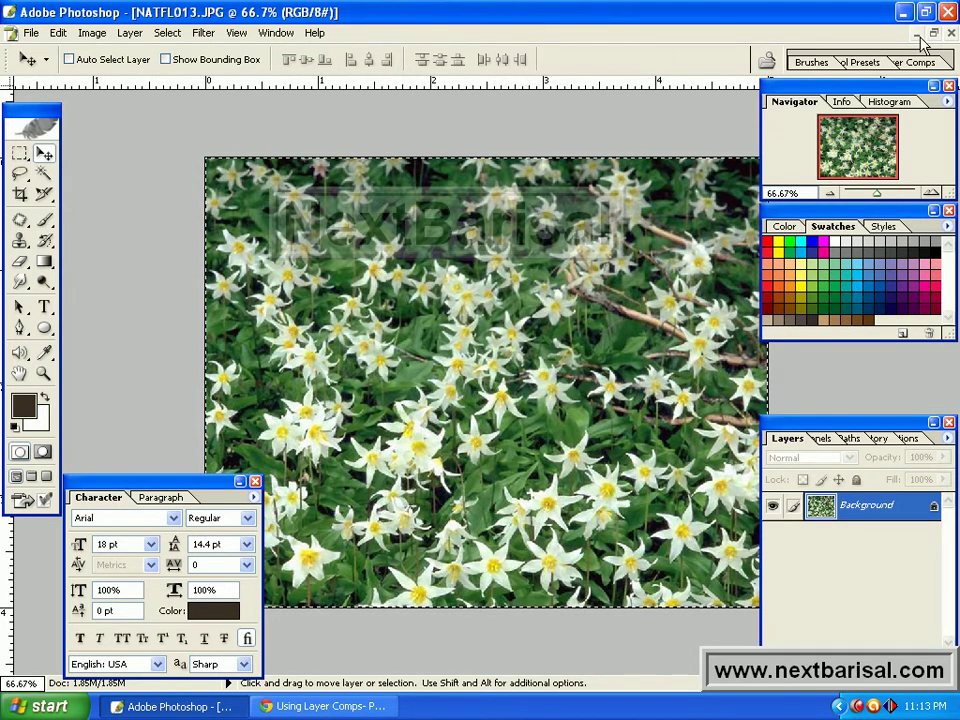
- Paste the flower photo into Untitled-1 as Layer 1 near the top of the page
{"action": "left_click", "coordinate": [918, 35]}
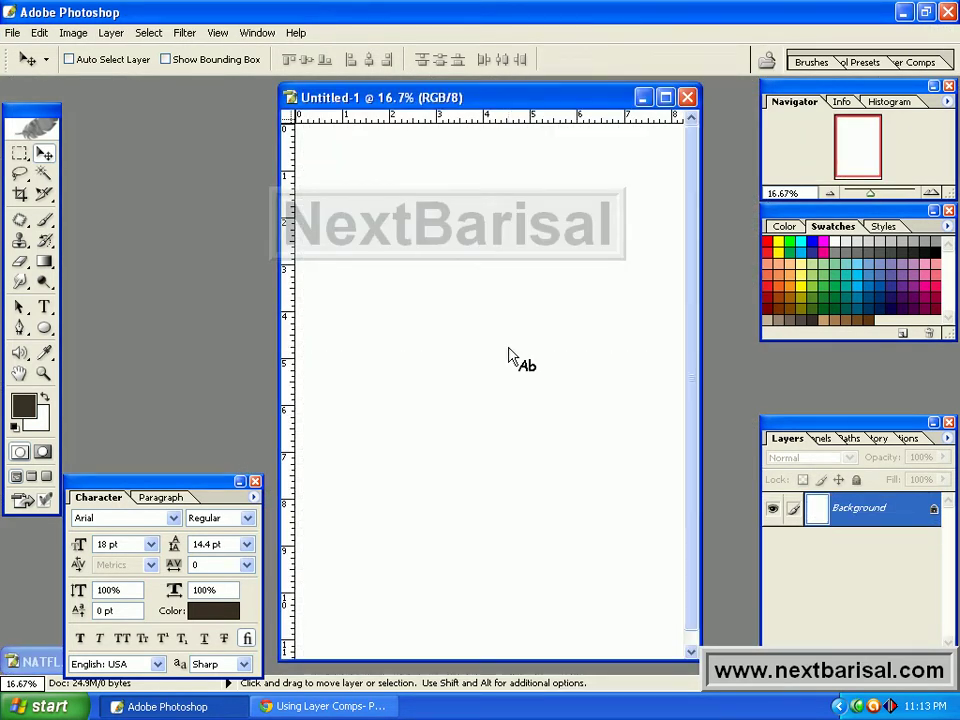
{"action": "left_click", "coordinate": [665, 97]}
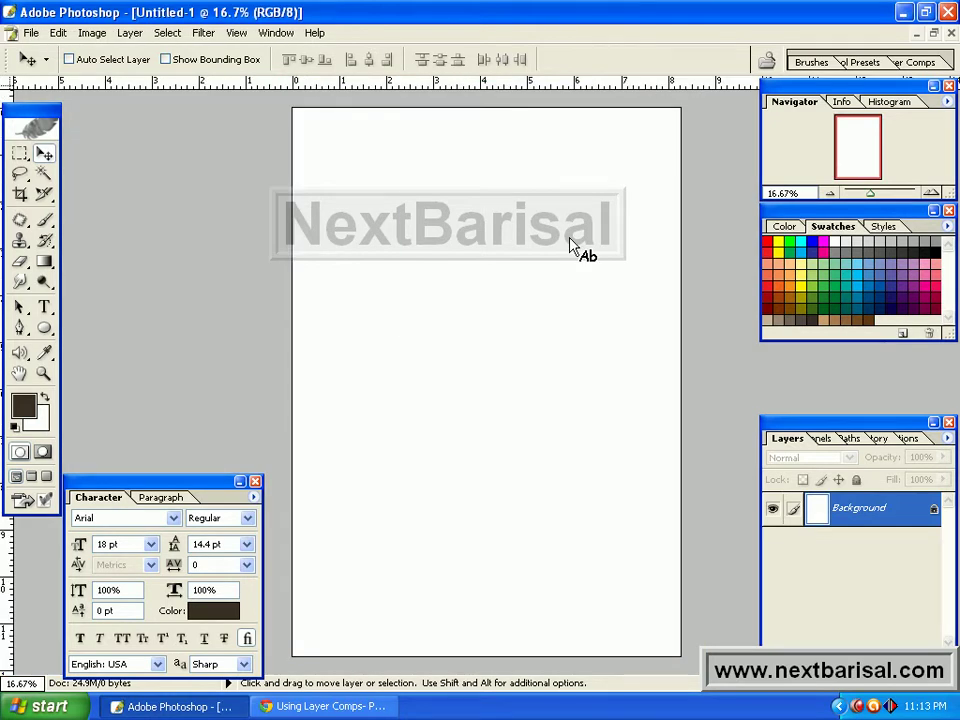
{"action": "key", "text": "ctrl+v"}
{"action": "left_click_drag", "start_coordinate": [495, 367], "coordinate": [435, 270]}
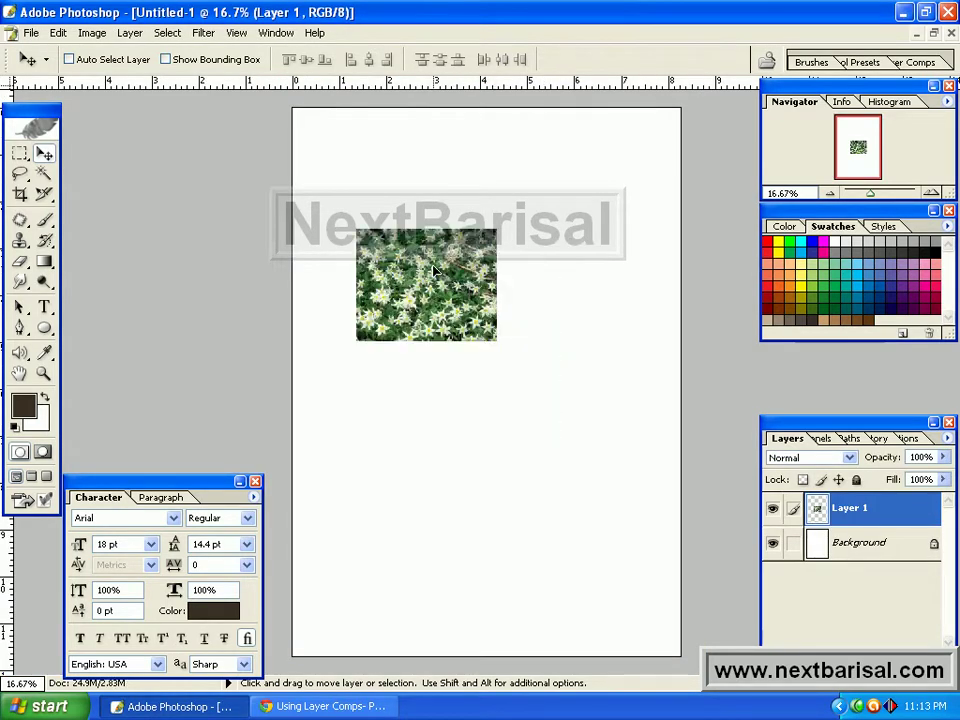
{"action": "left_click_drag", "start_coordinate": [510, 189], "coordinate": [572, 91]}
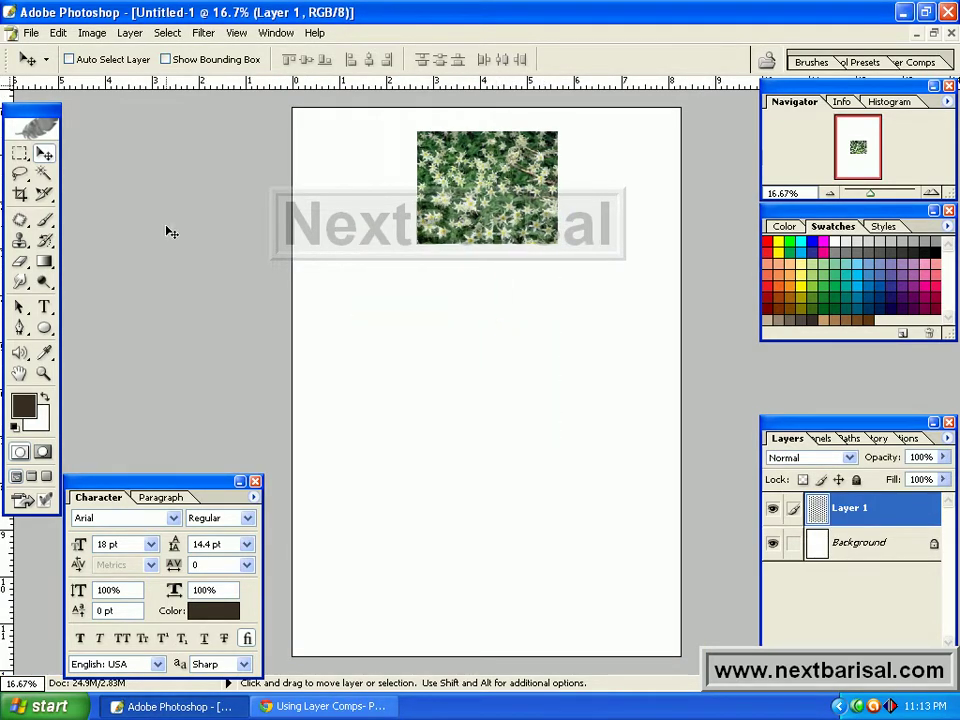
{"action": "left_click", "coordinate": [43, 307]}
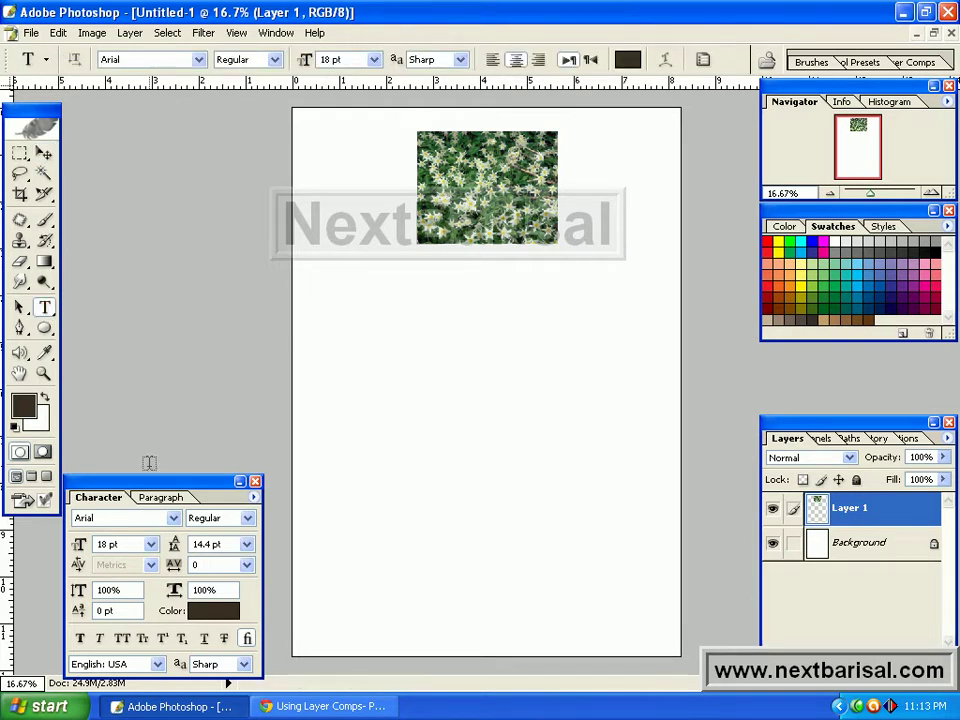
- Type 'NextBarisal Cover Page' in dark blue 18 pt Arial below the flower photo
{"action": "left_click", "coordinate": [215, 610]}
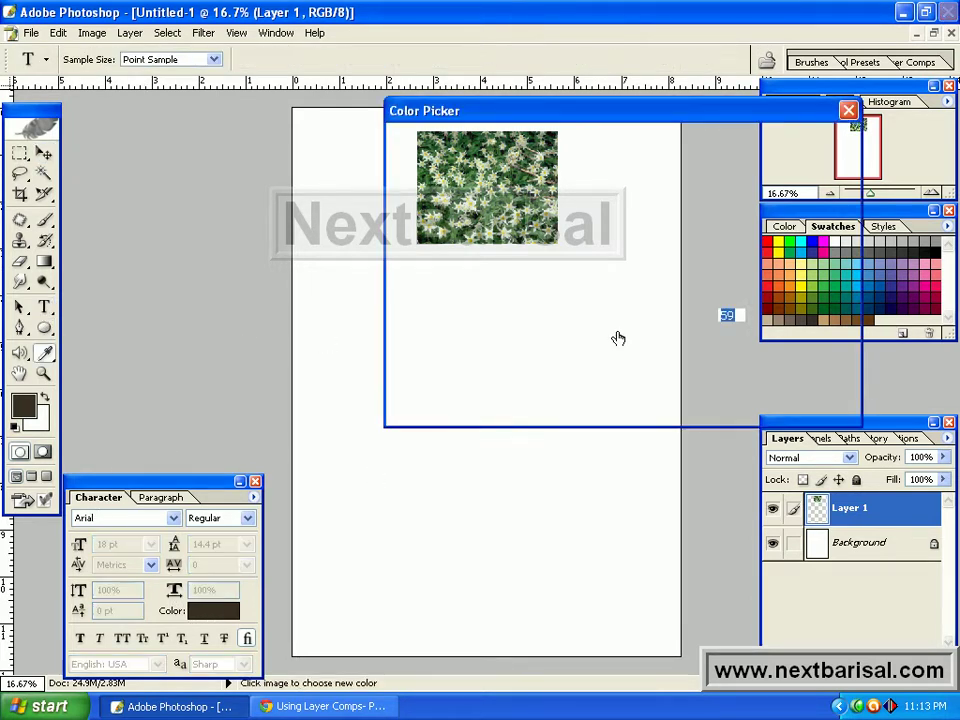
{"action": "left_click", "coordinate": [658, 247]}
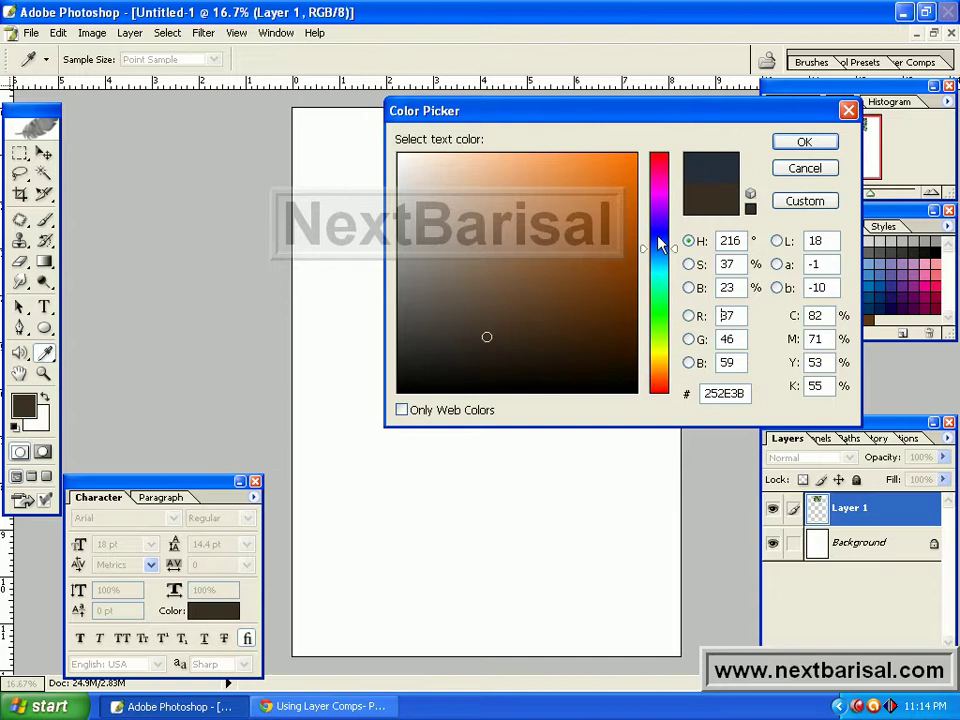
{"action": "left_click", "coordinate": [802, 143]}
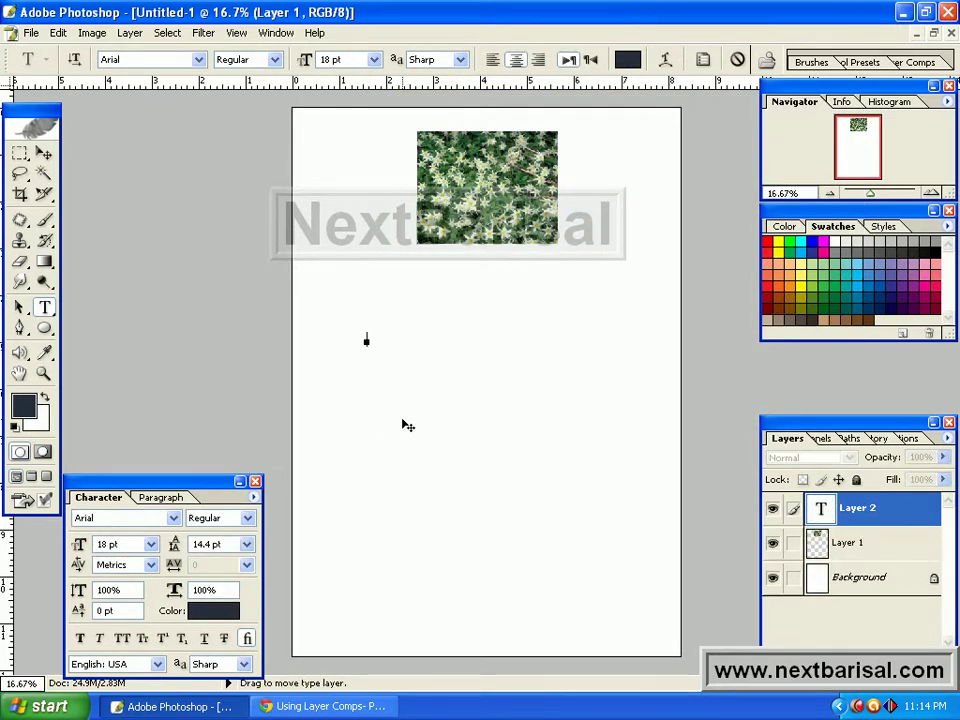
{"action": "type", "text": "NextBarisal "}
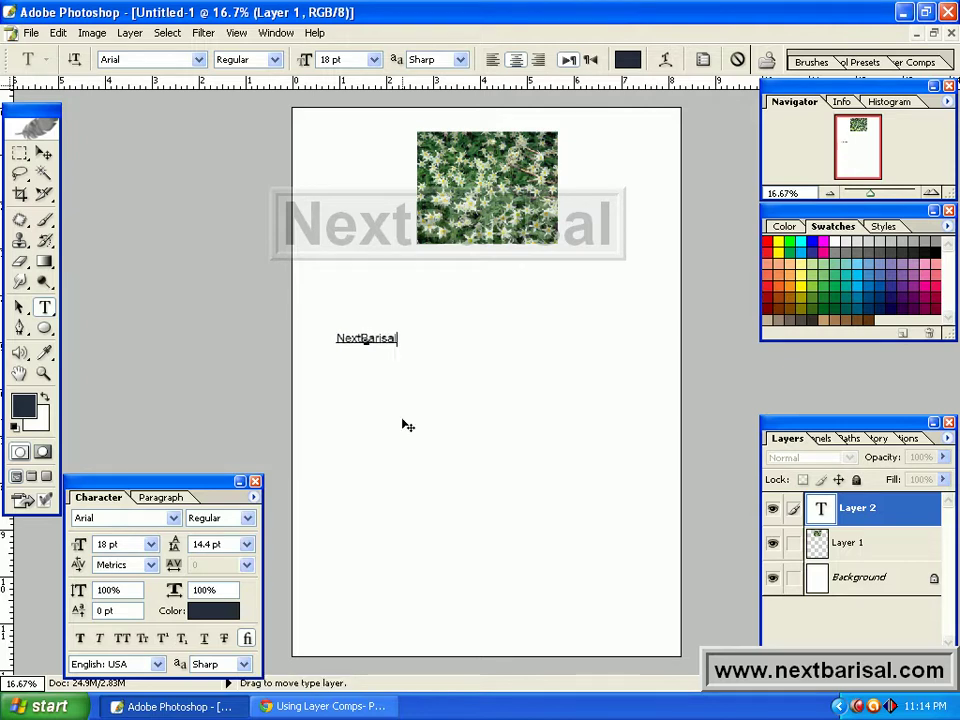
{"action": "type", "text": "Cover Page"}
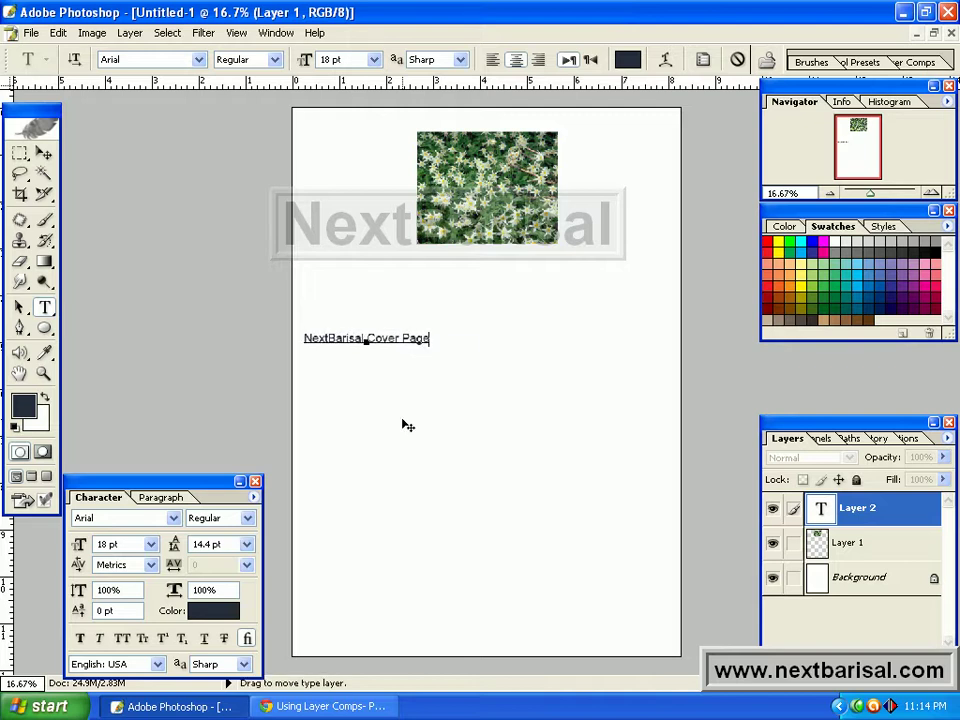
{"action": "left_click", "coordinate": [44, 152]}
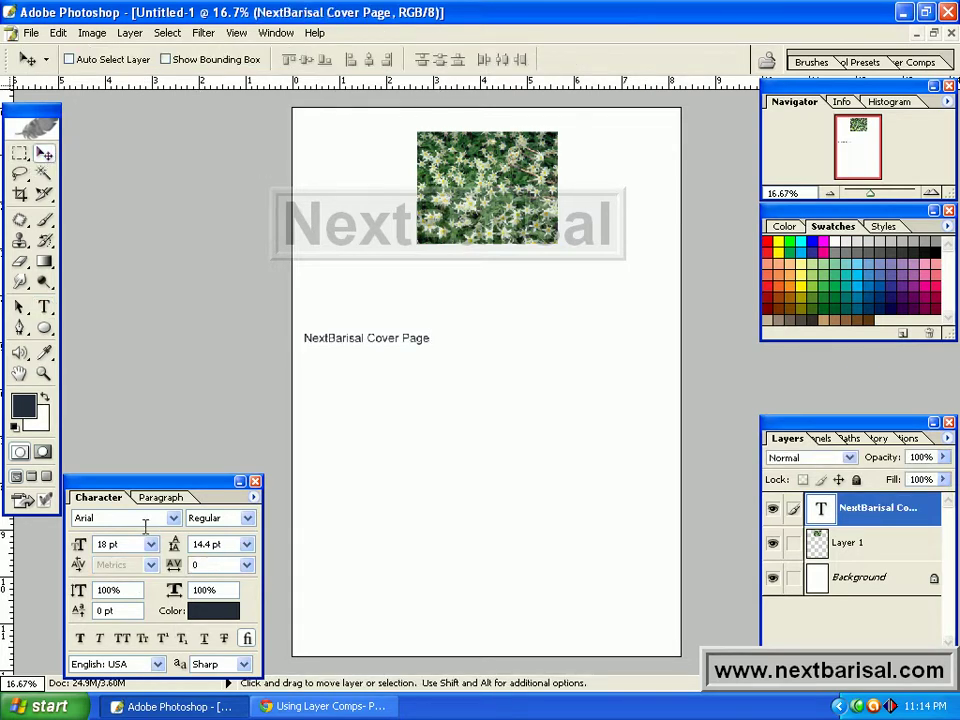
- Change the title's paragraph alignment and set its font size to 36 pt
{"action": "left_click", "coordinate": [160, 497]}
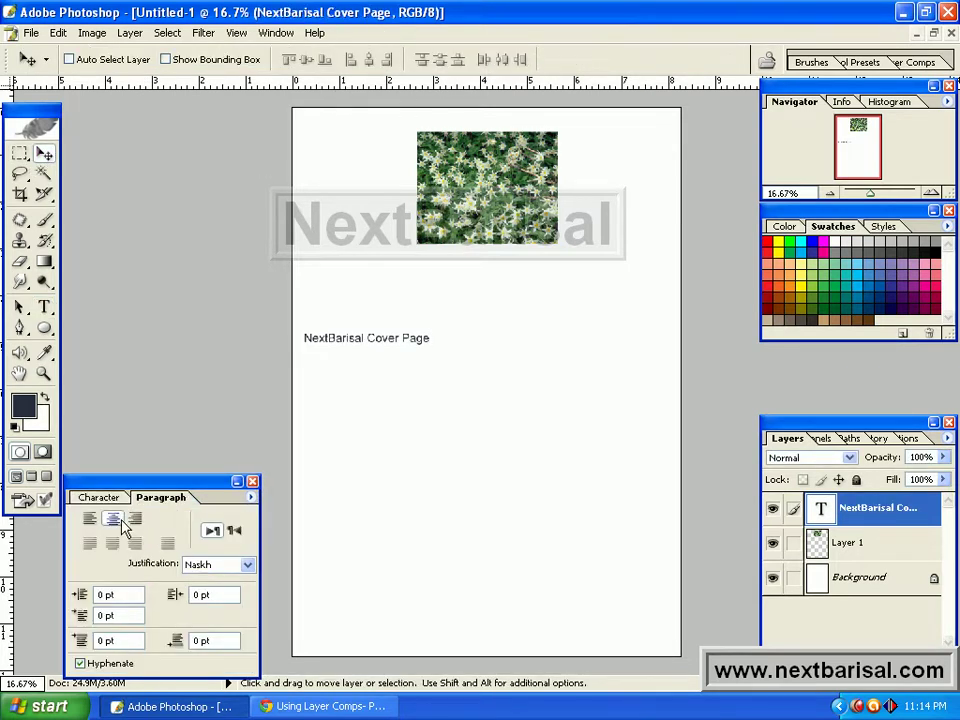
{"action": "left_click", "coordinate": [89, 518]}
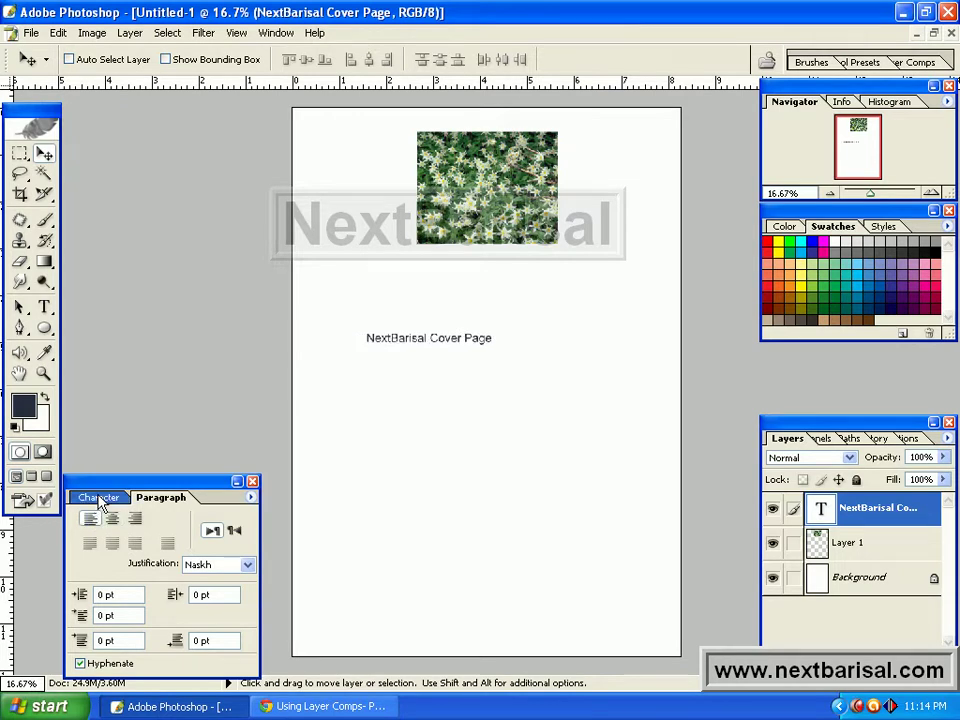
{"action": "left_click", "coordinate": [98, 497]}
{"action": "left_click", "coordinate": [150, 544]}
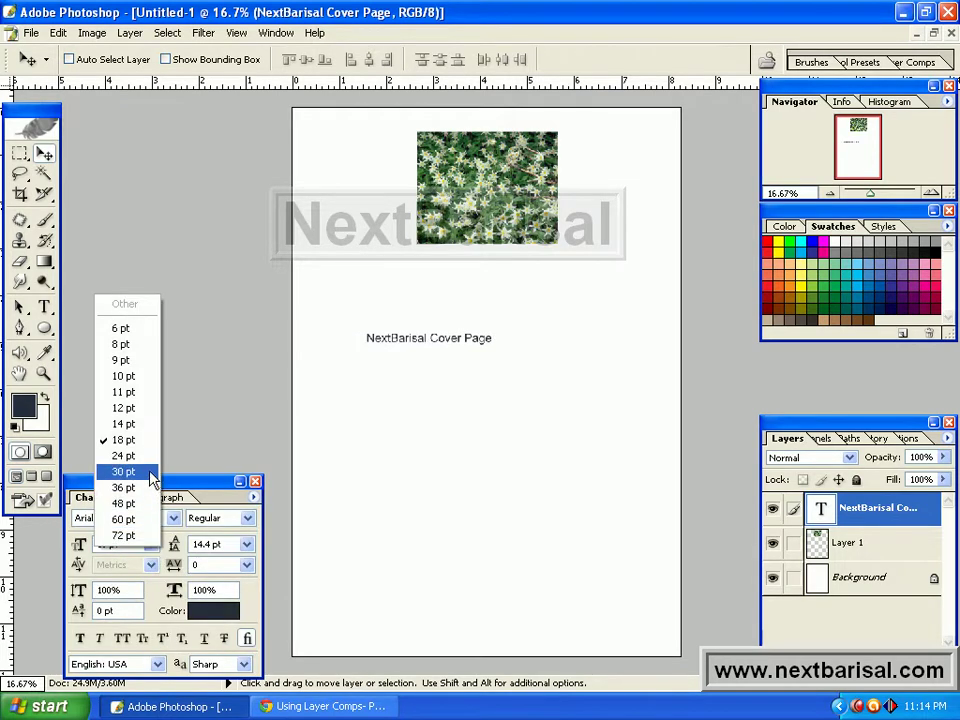
{"action": "left_click", "coordinate": [125, 488]}
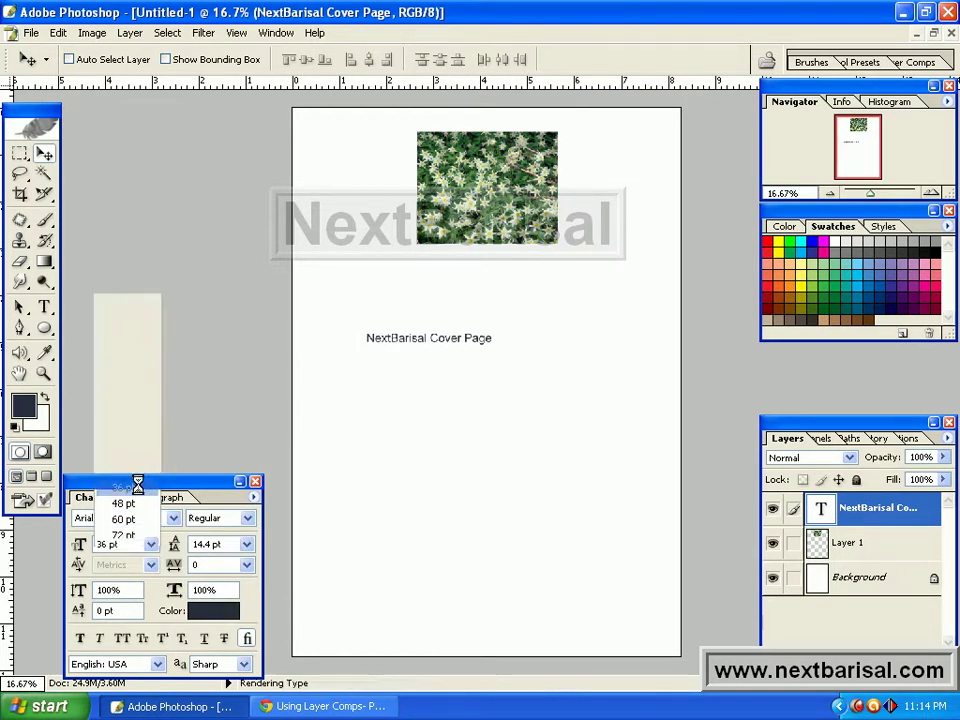
- Colour the title bright blue #0663EA and move it up beneath the flower photo
{"action": "left_click", "coordinate": [213, 610]}
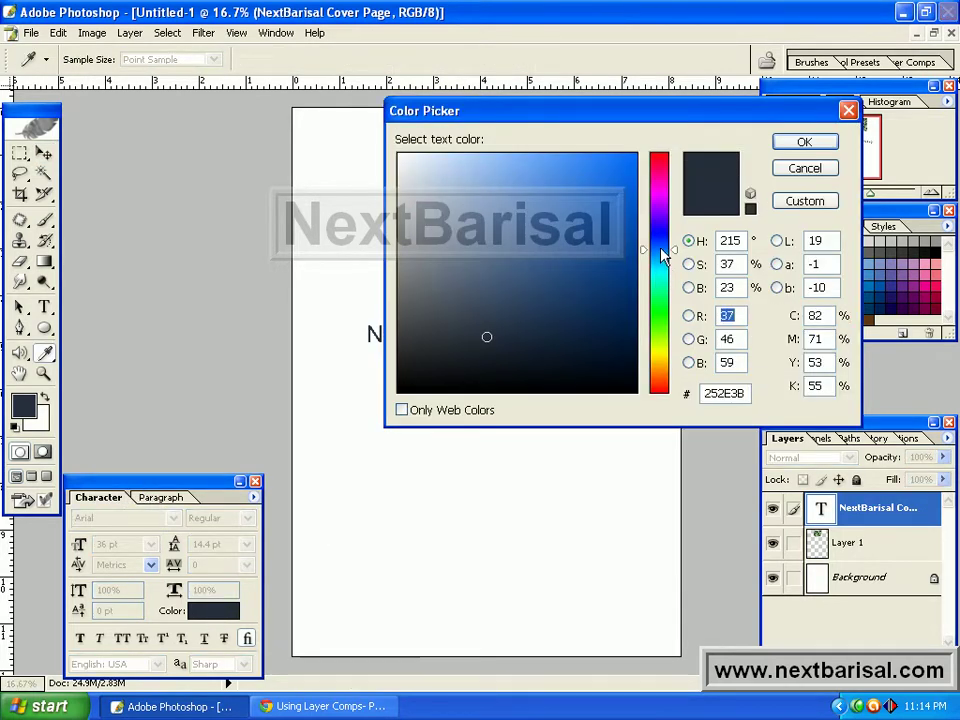
{"action": "left_click", "coordinate": [631, 173]}
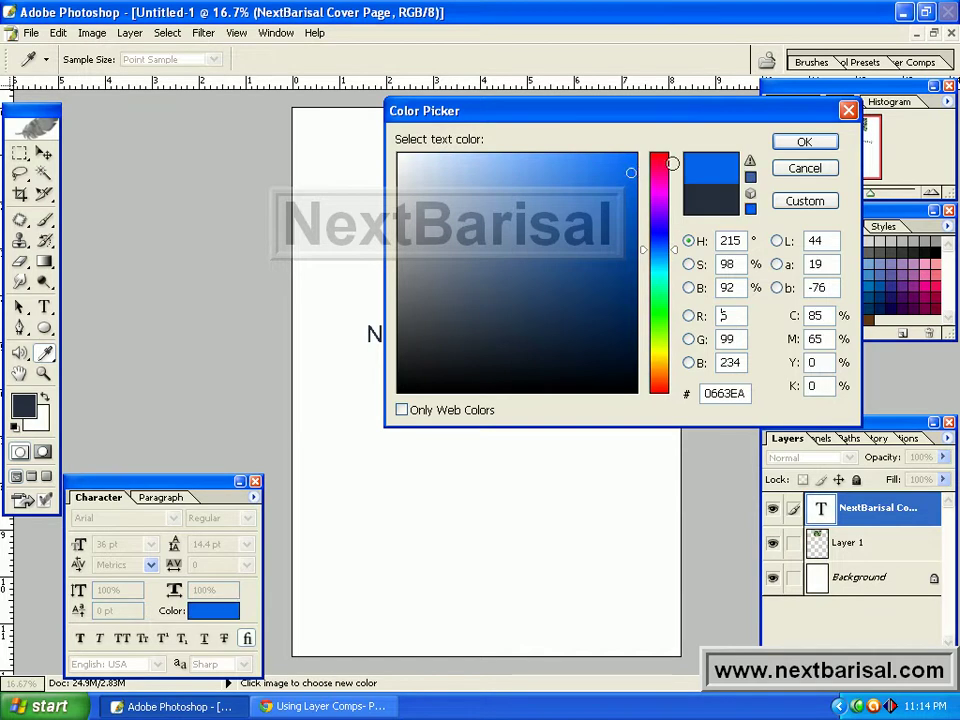
{"action": "left_click", "coordinate": [829, 144]}
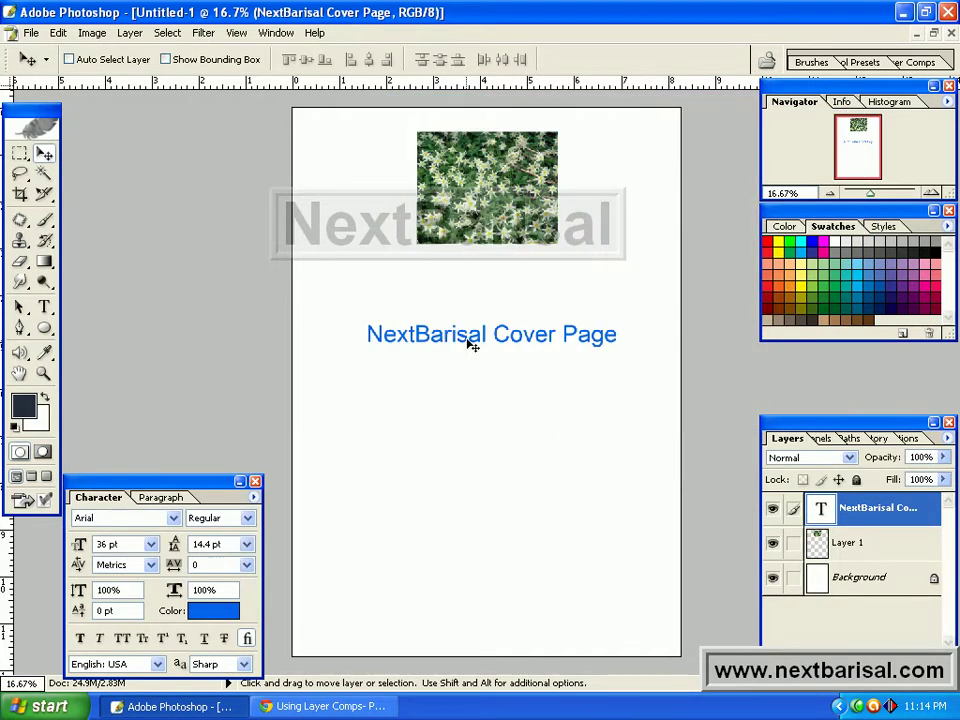
{"action": "left_click_drag", "start_coordinate": [481, 341], "coordinate": [476, 276]}
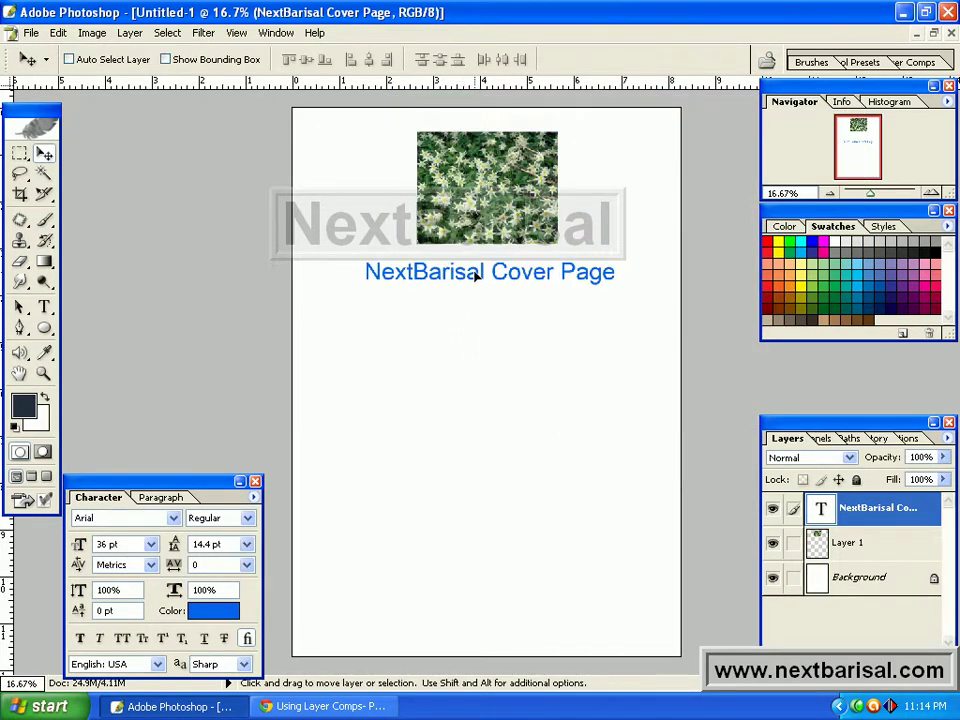
- Open the pink rose photo 20.JPG from FLOWERS and select all of it
{"action": "left_click", "coordinate": [31, 33]}
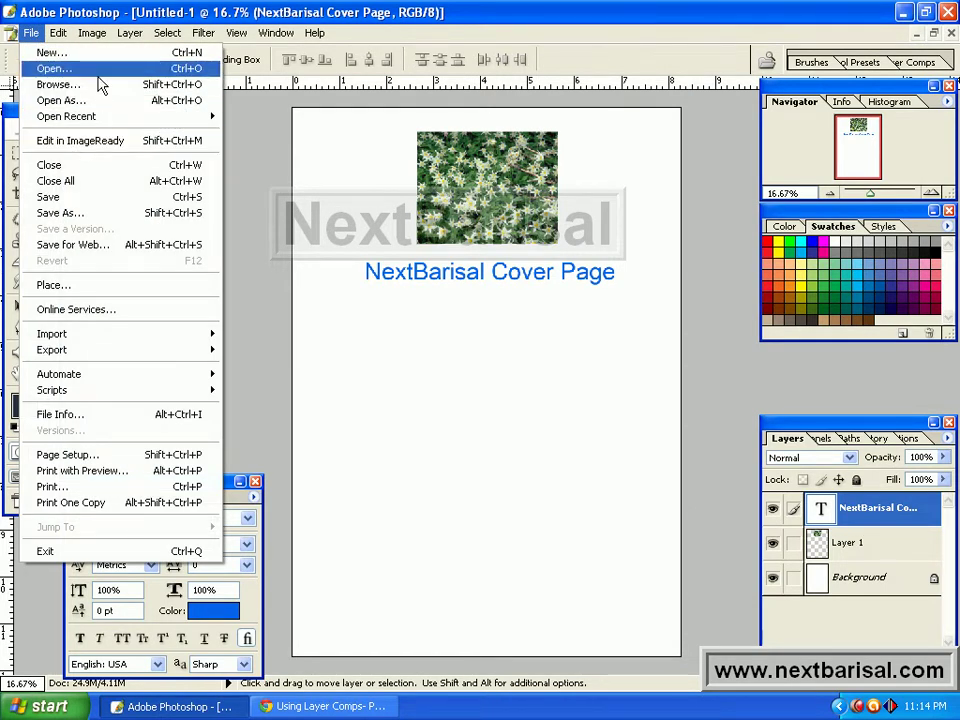
{"action": "left_click", "coordinate": [55, 68]}
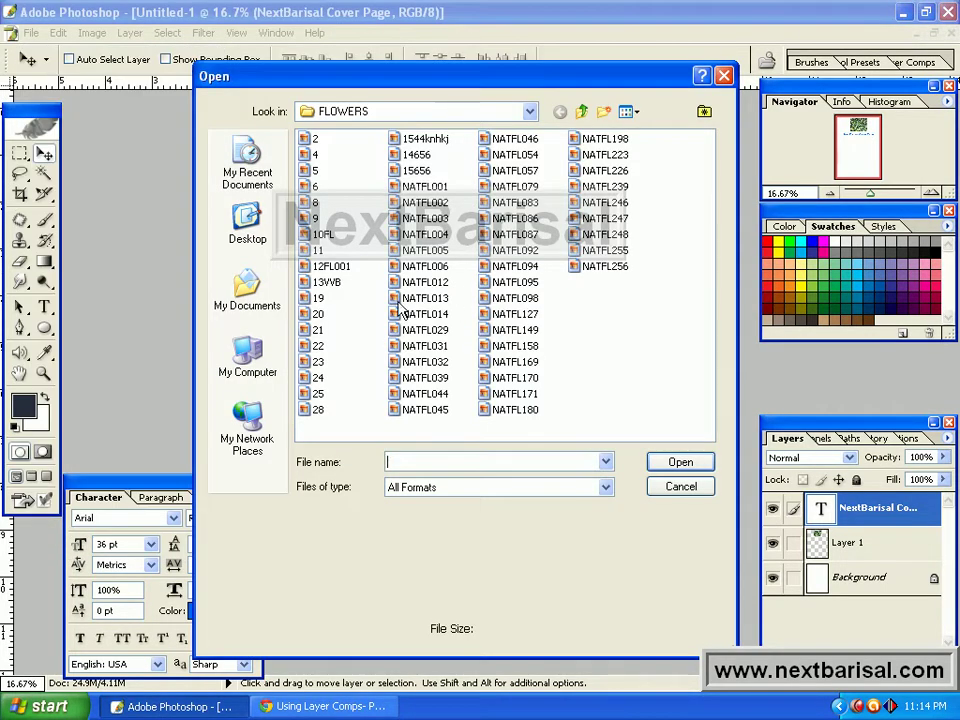
{"action": "left_click", "coordinate": [320, 315]}
{"action": "left_click", "coordinate": [680, 461]}
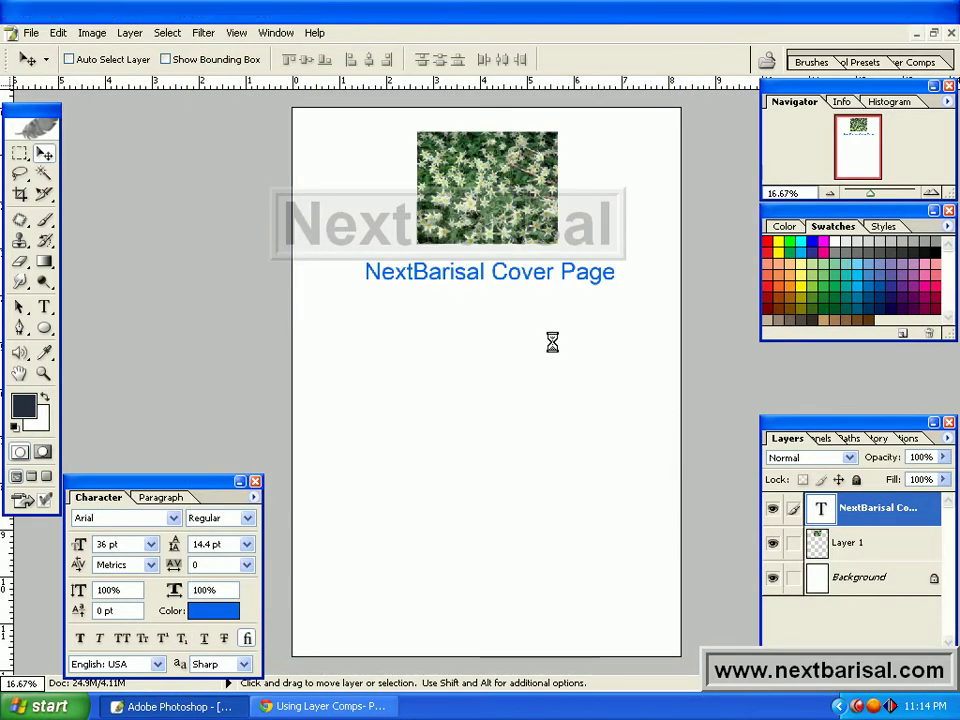
{"action": "key", "text": "ctrl+a"}
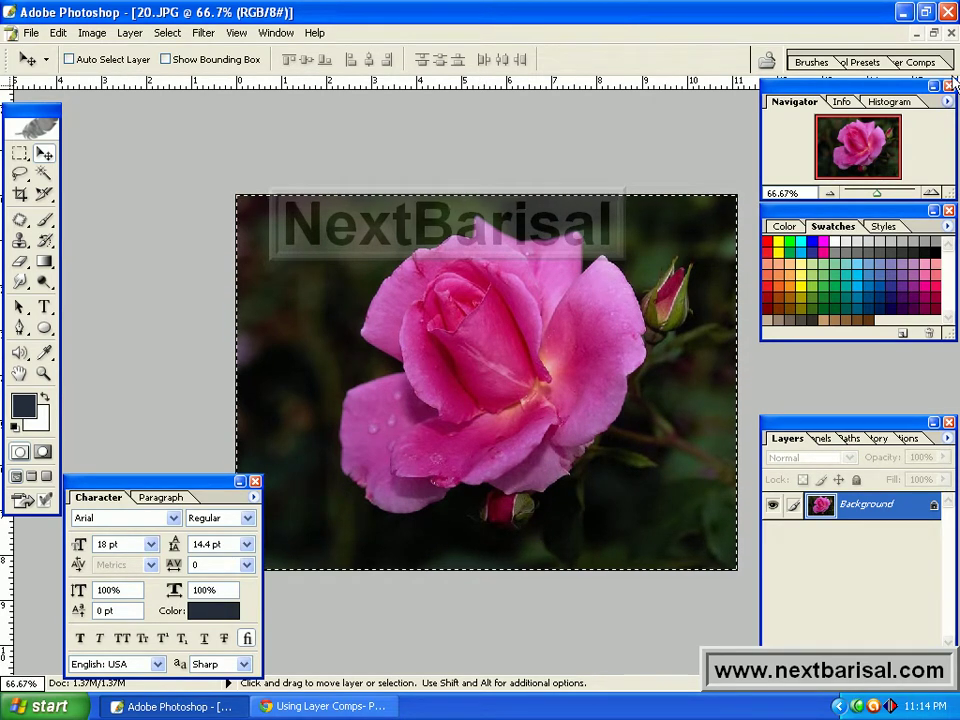
- Paste the rose into Untitled-1, scale it to about 202%, and lower it slightly
{"action": "left_click", "coordinate": [951, 34]}
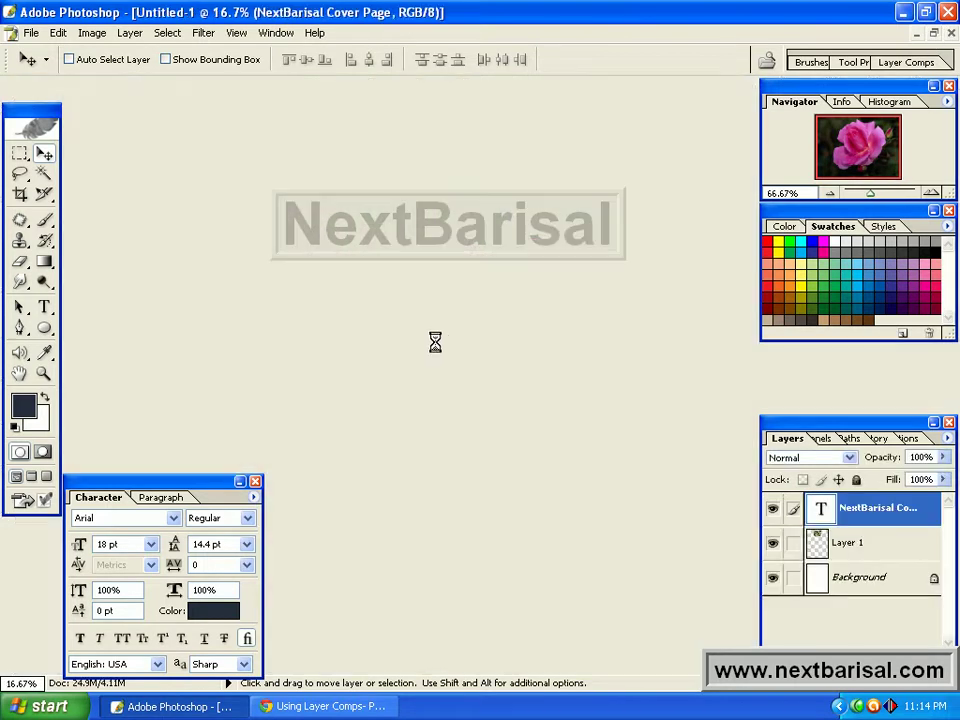
{"action": "key", "text": "ctrl+v"}
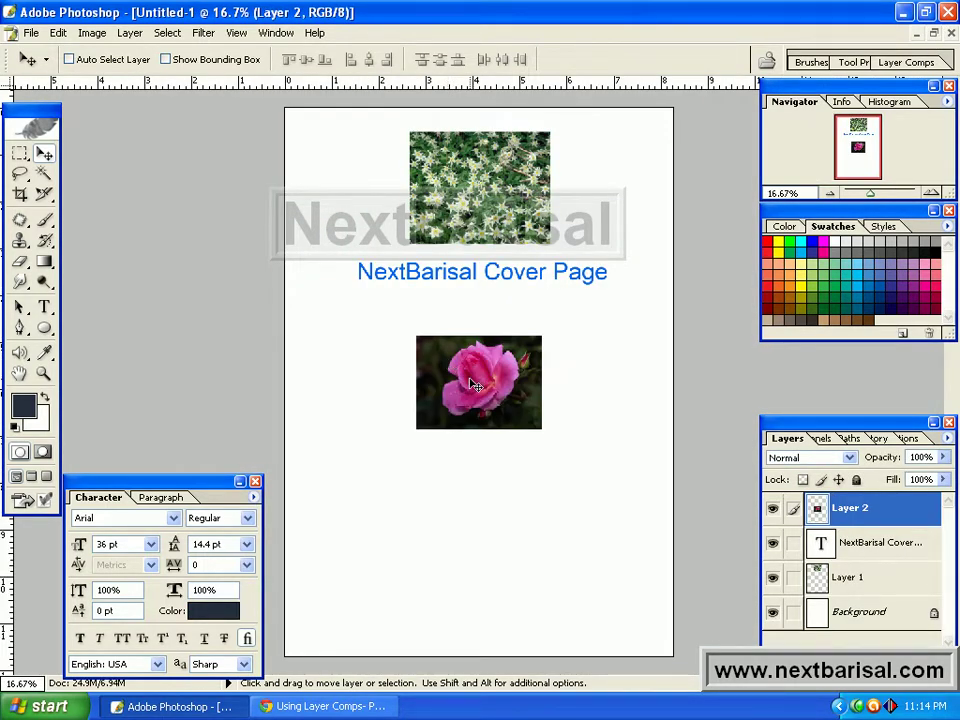
{"action": "key", "text": "ctrl+t"}
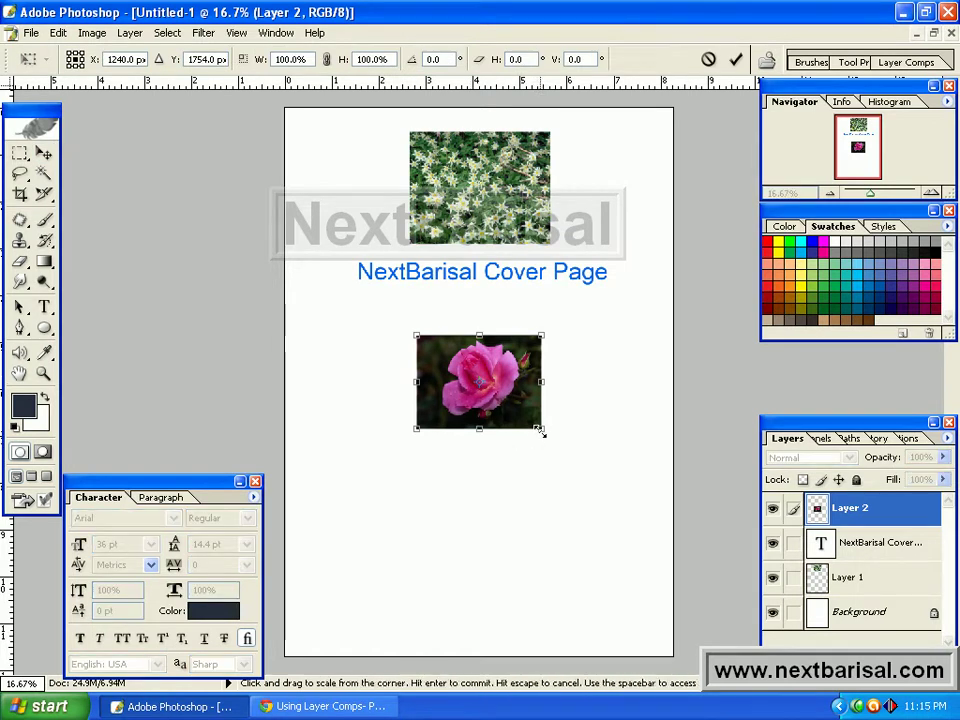
{"action": "left_click_drag", "start_coordinate": [539, 430], "coordinate": [598, 483]}
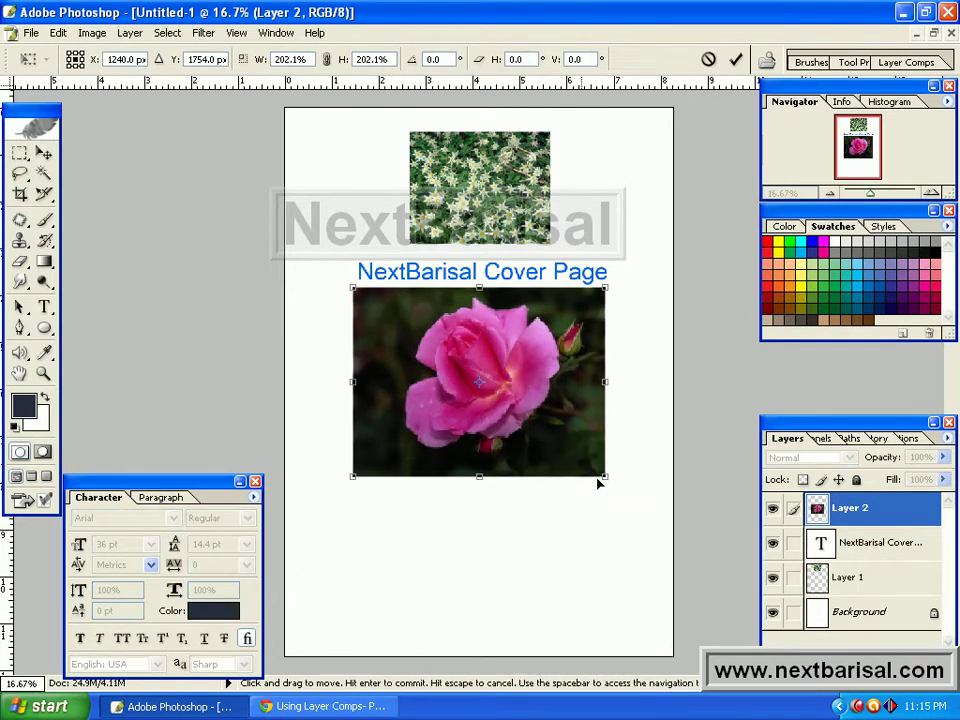
{"action": "key", "text": "Return"}
{"action": "left_click_drag", "start_coordinate": [484, 388], "coordinate": [476, 405]}
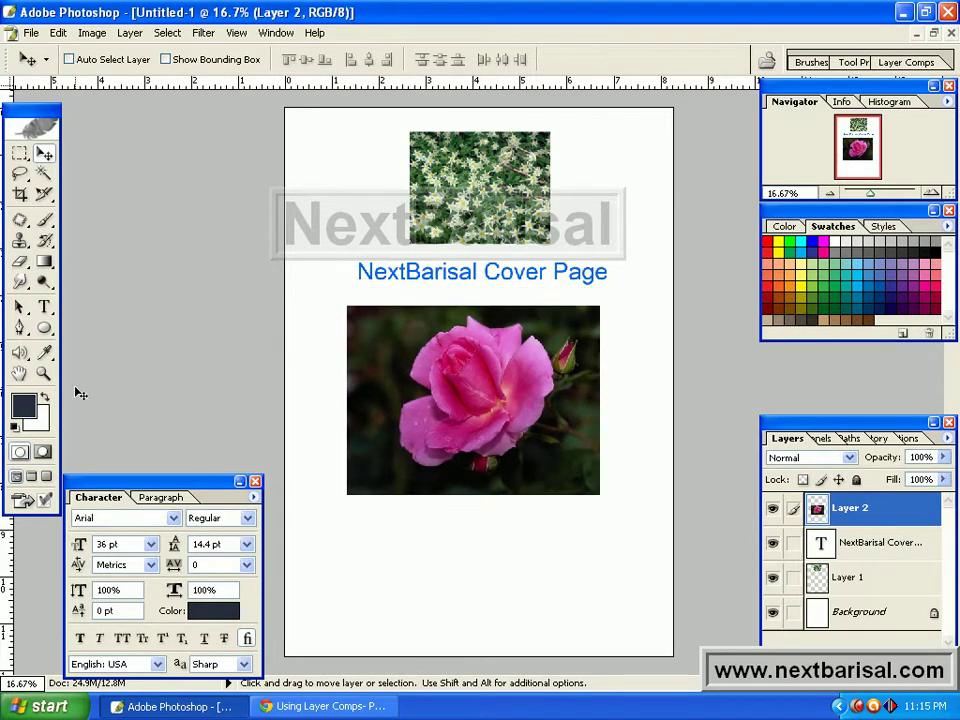
- Add a 'This is a flower' caption and centre it under the rose
{"action": "left_click", "coordinate": [44, 310]}
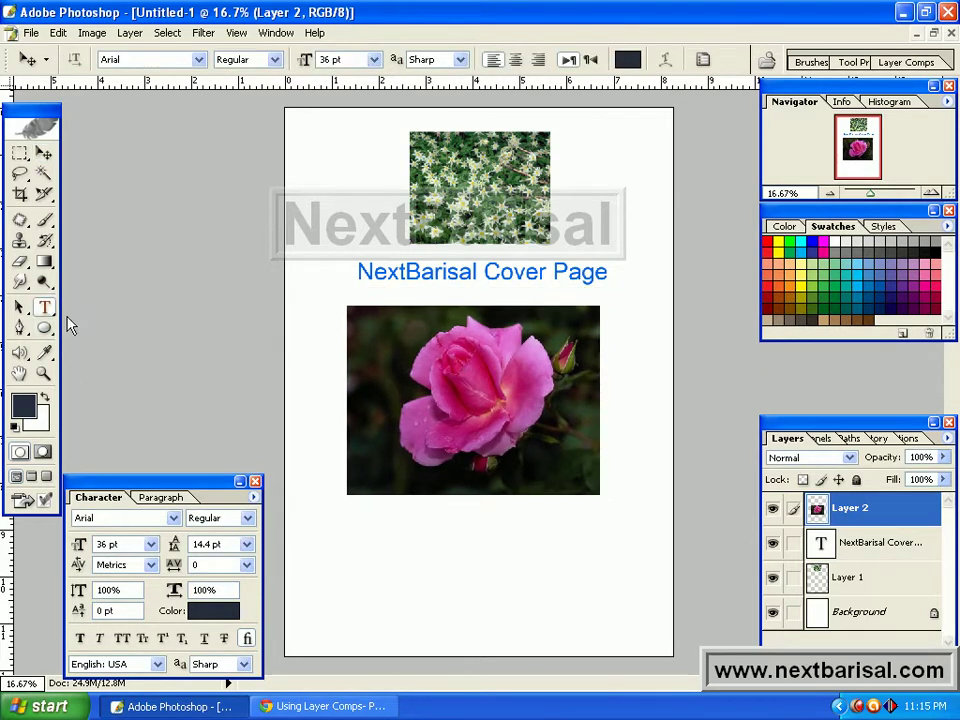
{"action": "left_click", "coordinate": [359, 535]}
{"action": "type", "text": "Thi"}
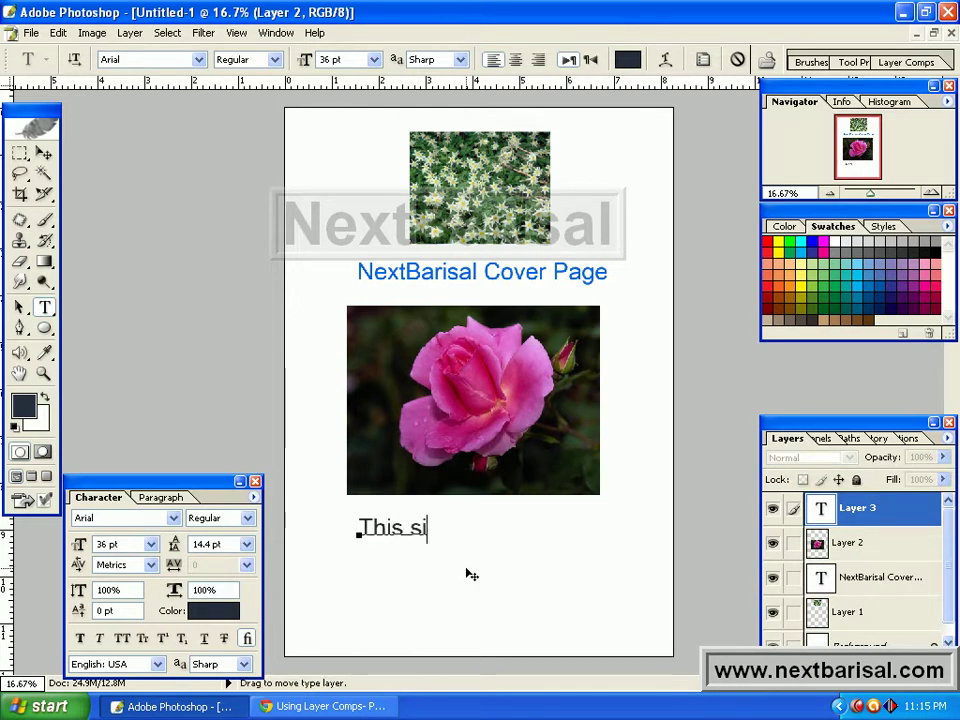
{"action": "type", "text": "s is a flower"}
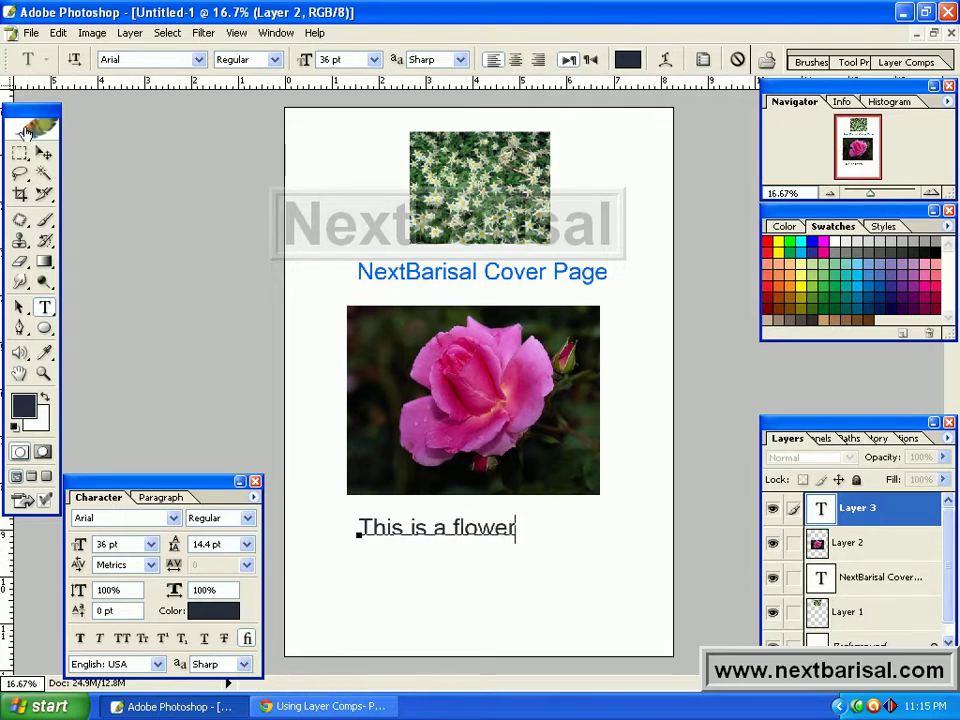
{"action": "left_click", "coordinate": [43, 152]}
{"action": "left_click_drag", "start_coordinate": [435, 538], "coordinate": [471, 537]}
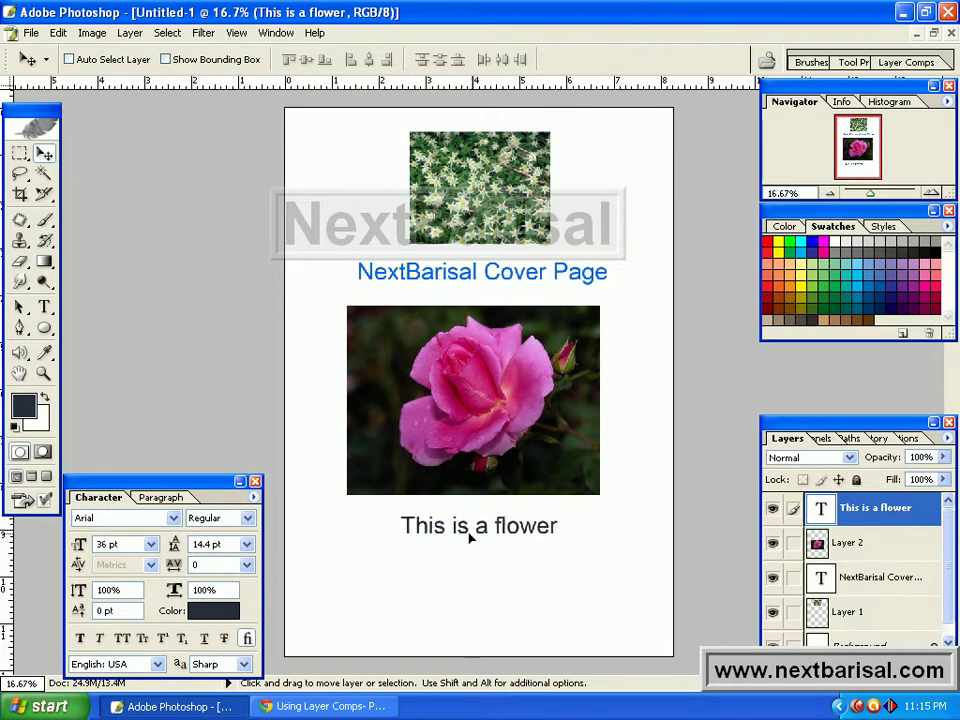
- Type a 'Contact:' line with two phone numbers near the page bottom
{"action": "left_click", "coordinate": [43, 307]}
{"action": "left_click", "coordinate": [309, 588]}
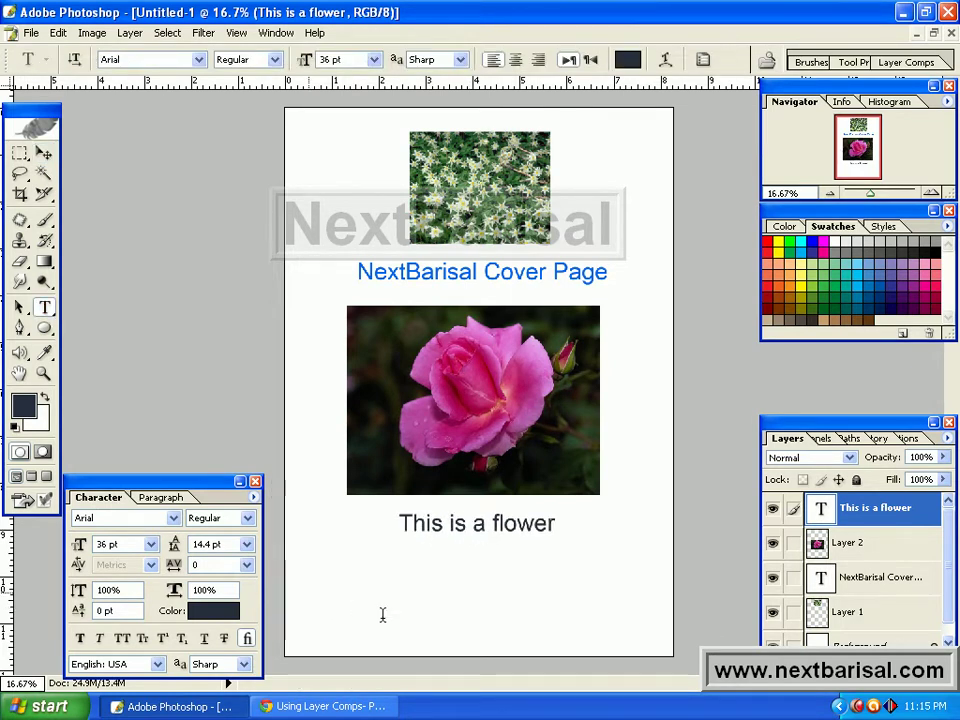
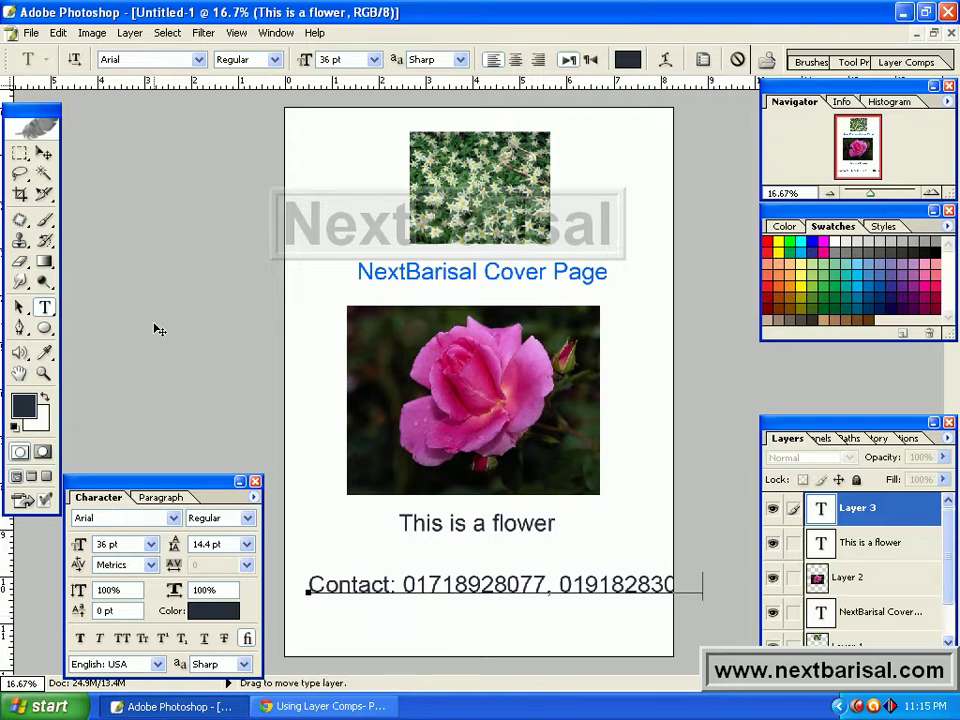
- Commit the contact line, set it to 18 pt, and nudge it slightly right and down
{"action": "left_click", "coordinate": [44, 155]}
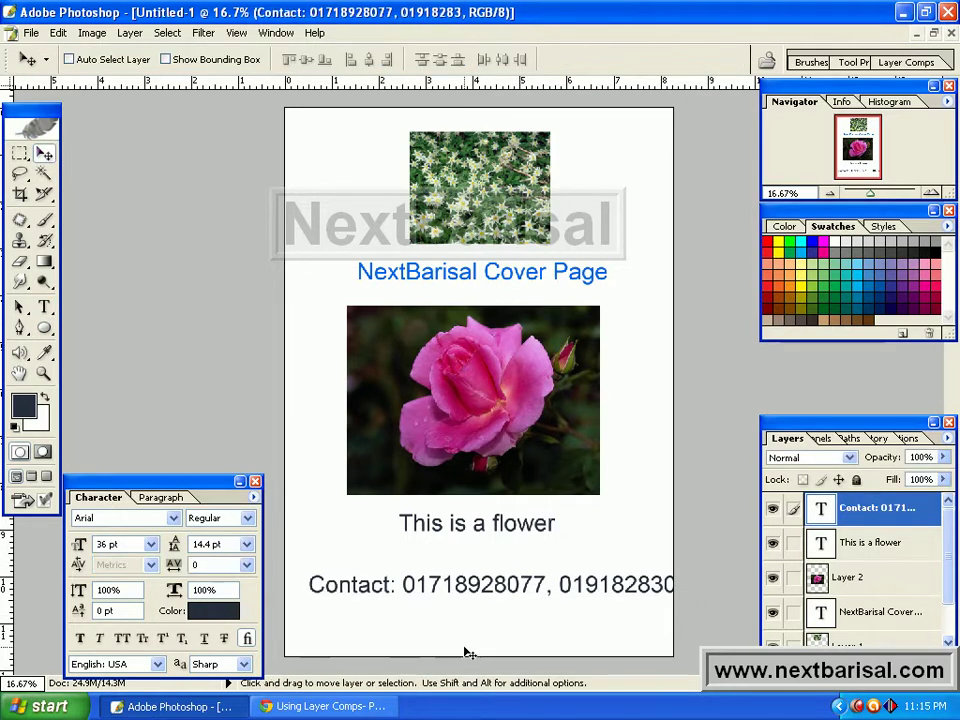
{"action": "left_click", "coordinate": [150, 544]}
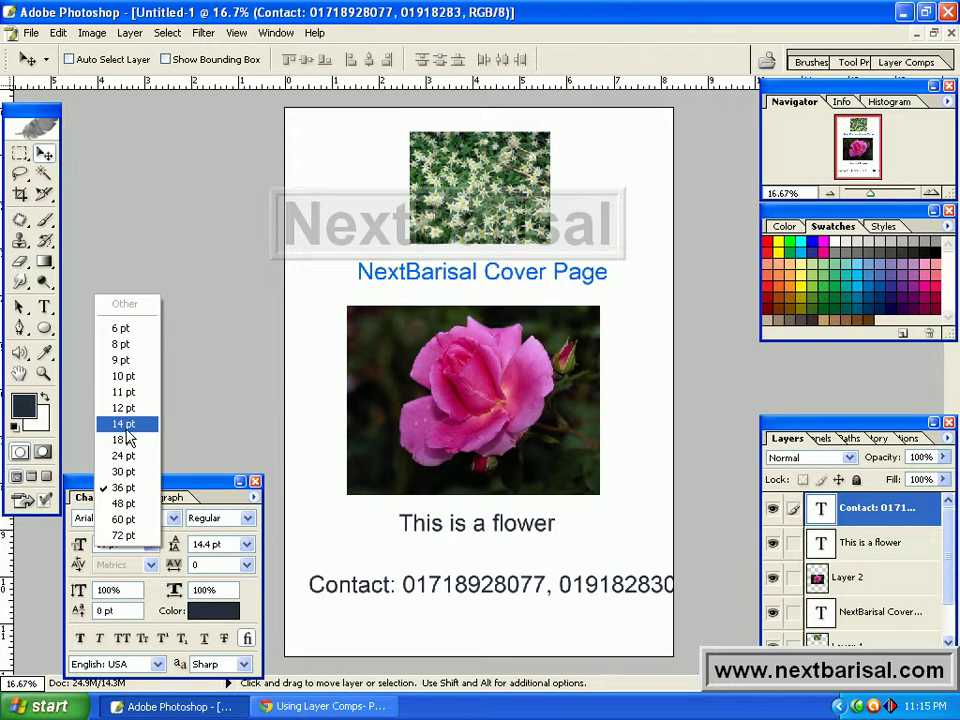
{"action": "left_click", "coordinate": [126, 440]}
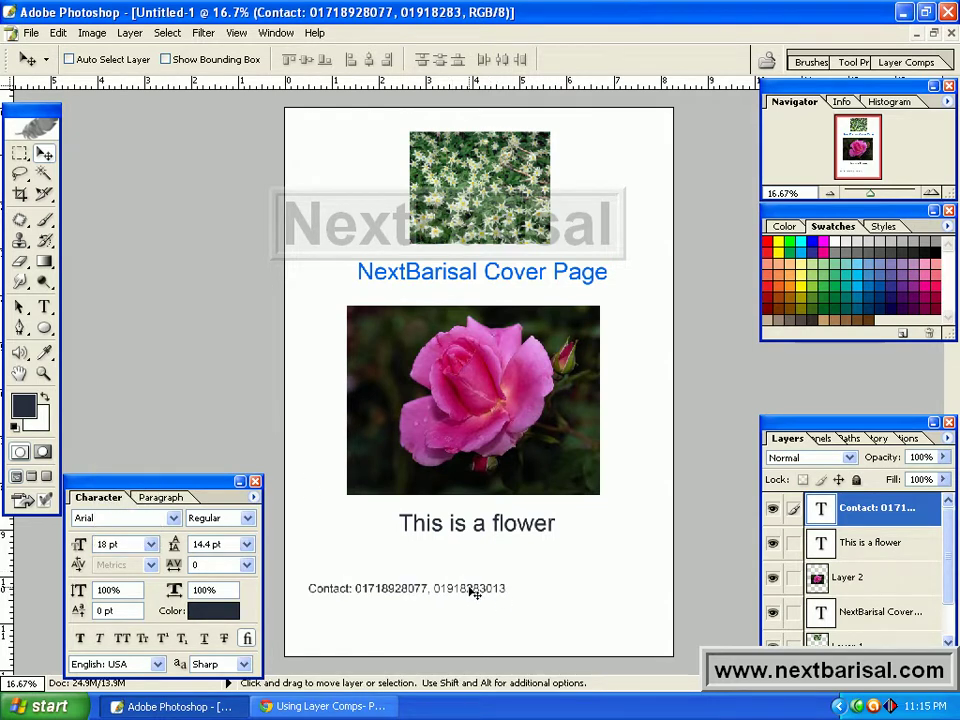
{"action": "left_click_drag", "start_coordinate": [535, 622], "coordinate": [543, 636]}
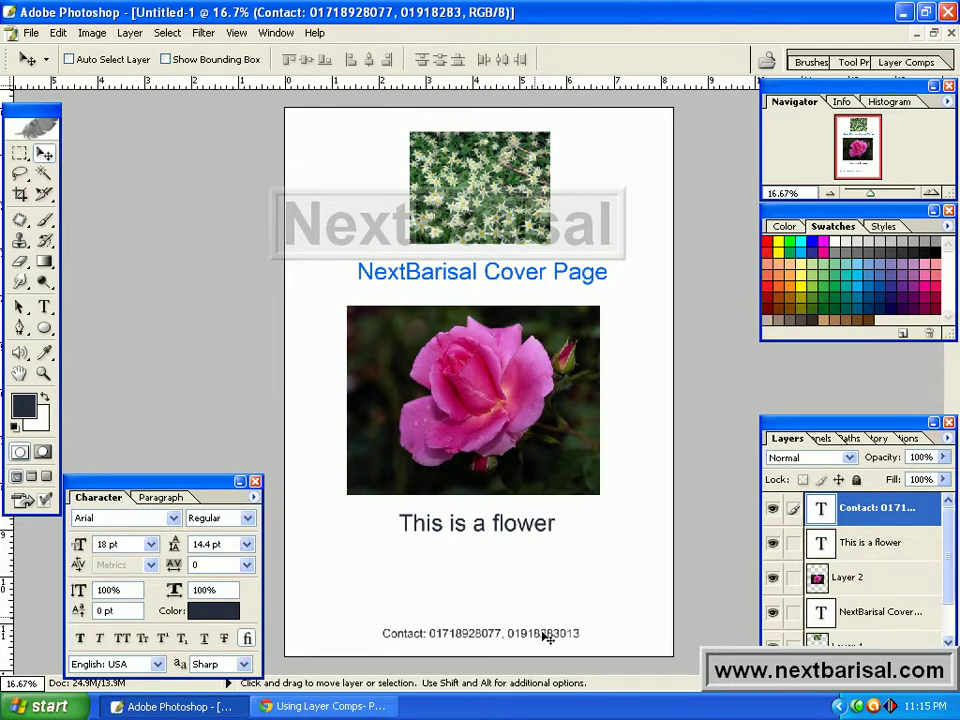
- Select the NextBarisal Cover Page title layer
{"action": "right_click", "coordinate": [412, 284]}
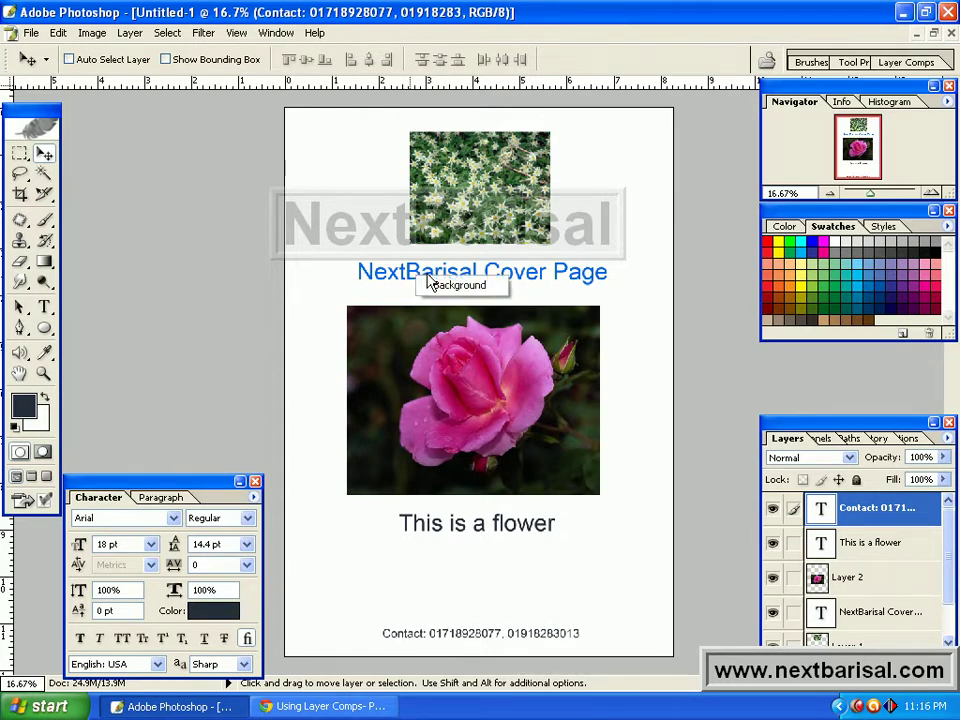
{"action": "right_click", "coordinate": [430, 276]}
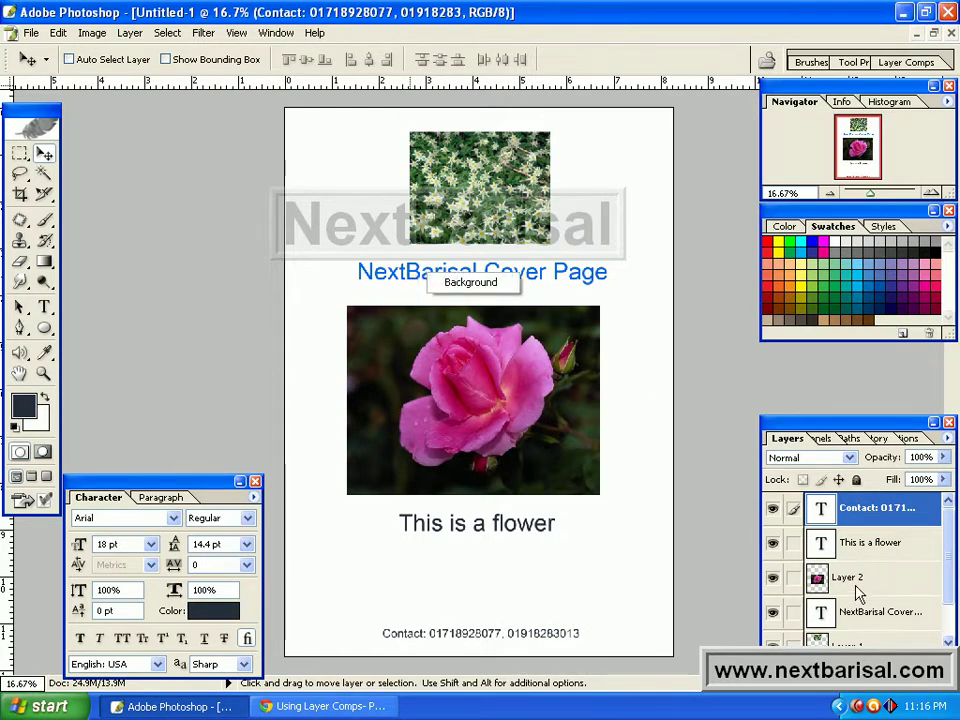
{"action": "left_click", "coordinate": [857, 622]}
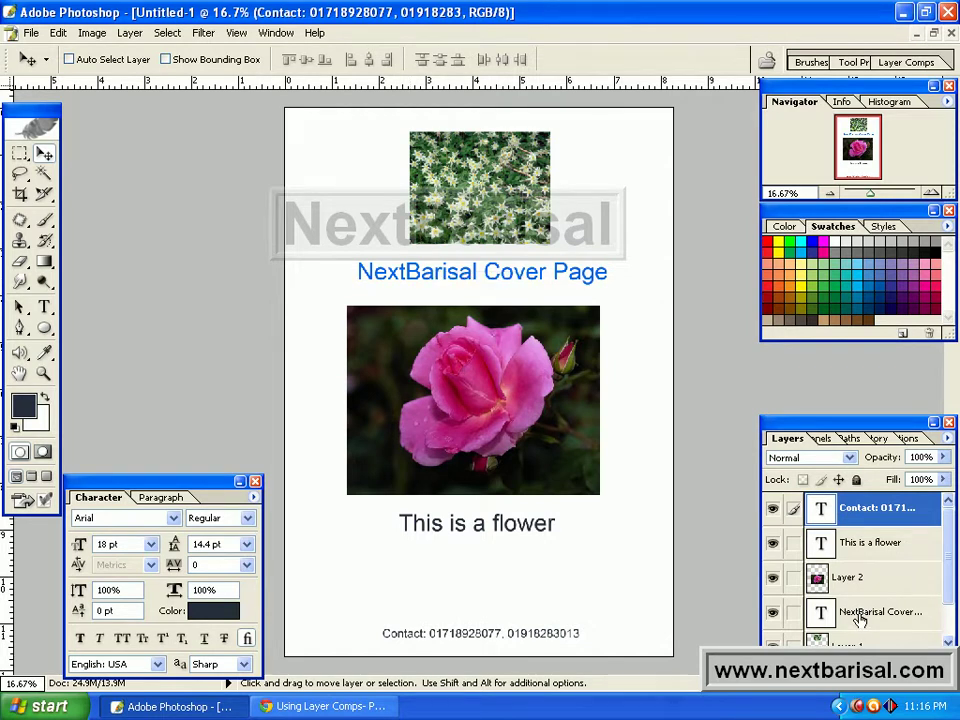
{"action": "left_click", "coordinate": [859, 614]}
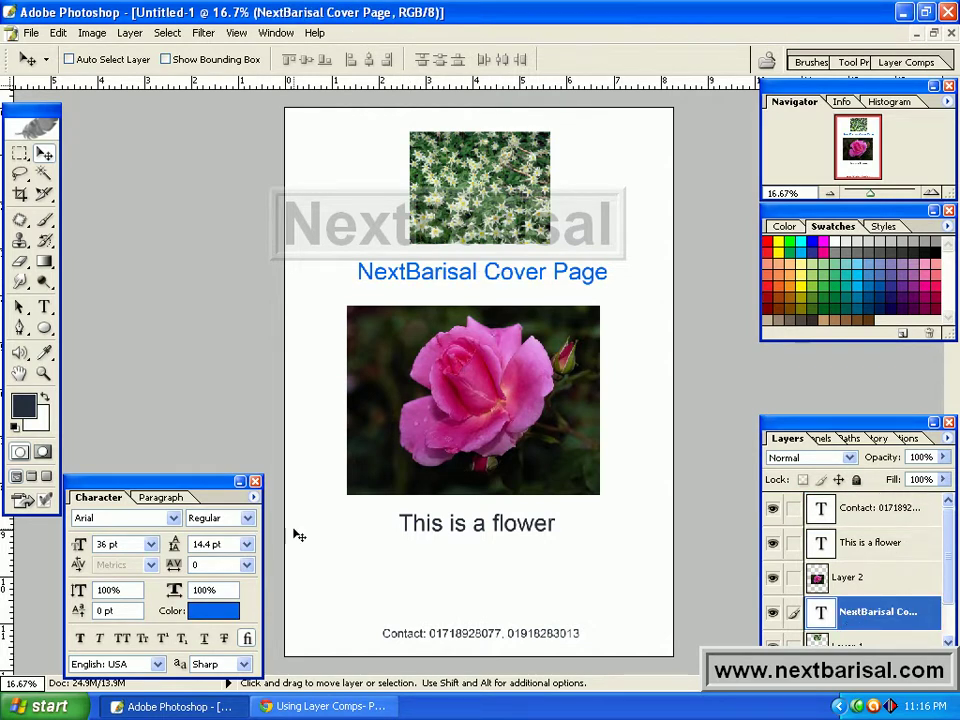
- Set the title to 48 pt and shift it left to centre it on the page
{"action": "left_click", "coordinate": [151, 544]}
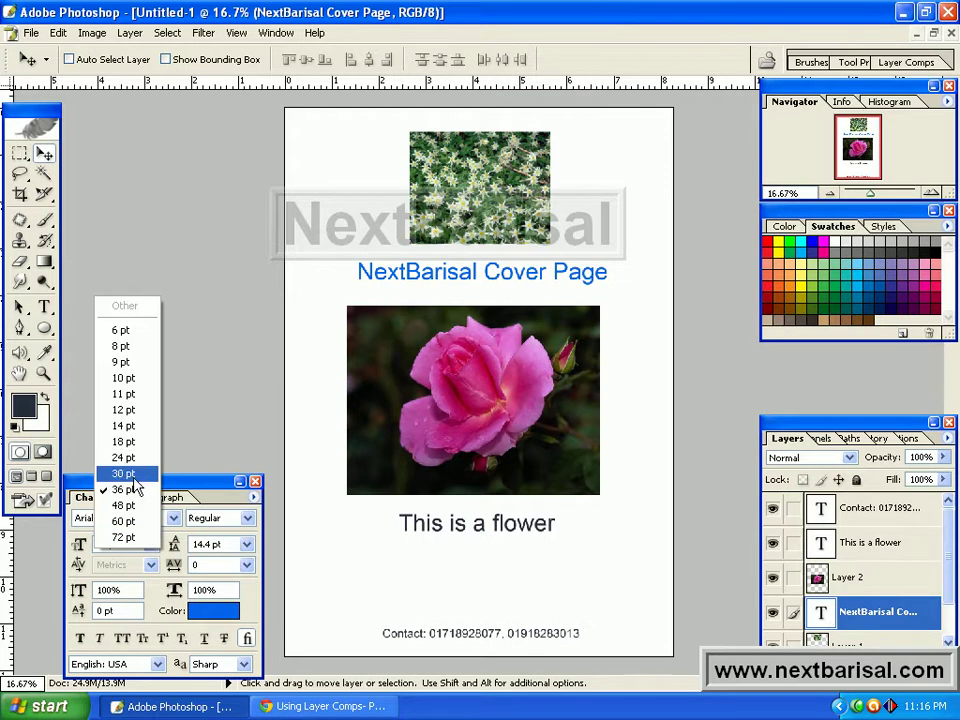
{"action": "left_click", "coordinate": [123, 505]}
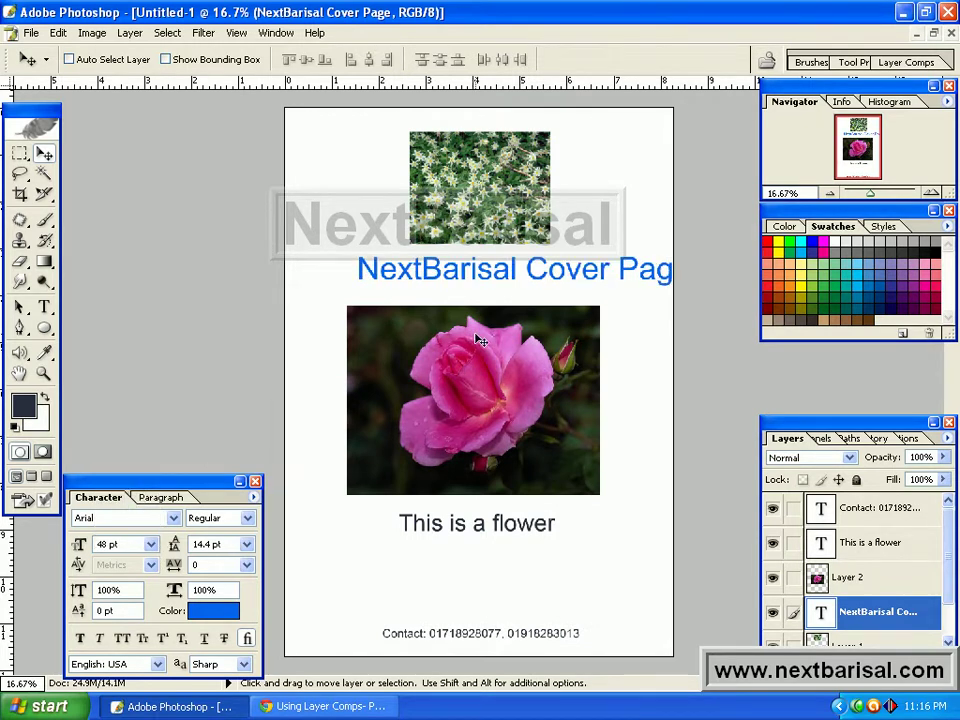
{"action": "left_click_drag", "start_coordinate": [481, 284], "coordinate": [437, 286]}
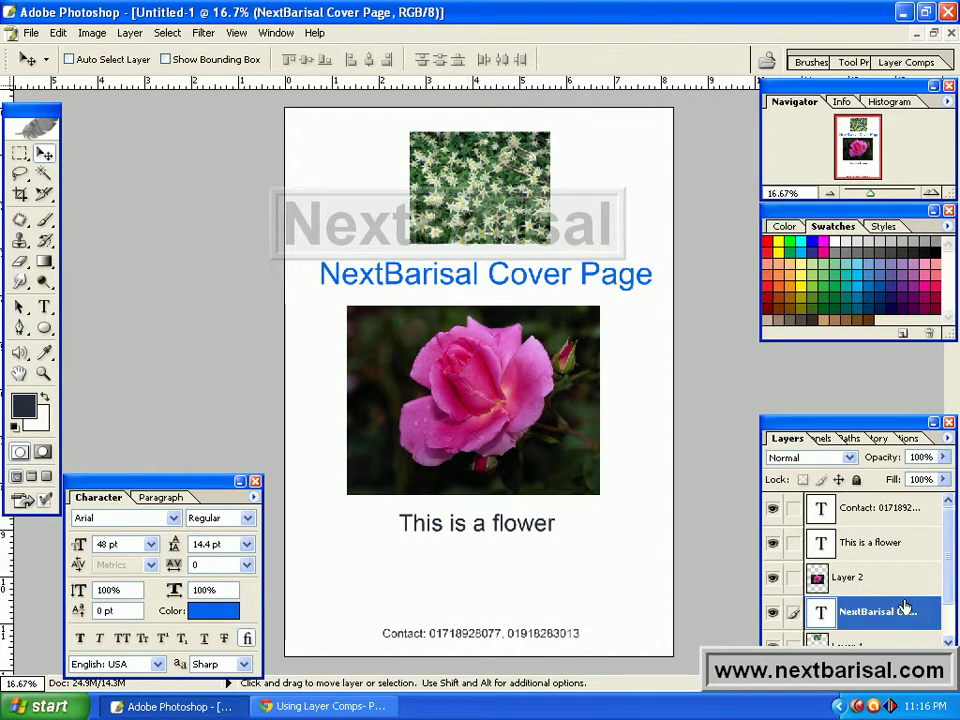
{"action": "scroll", "coordinate": [945, 625], "scroll_direction": "down", "scroll_amount": 2}
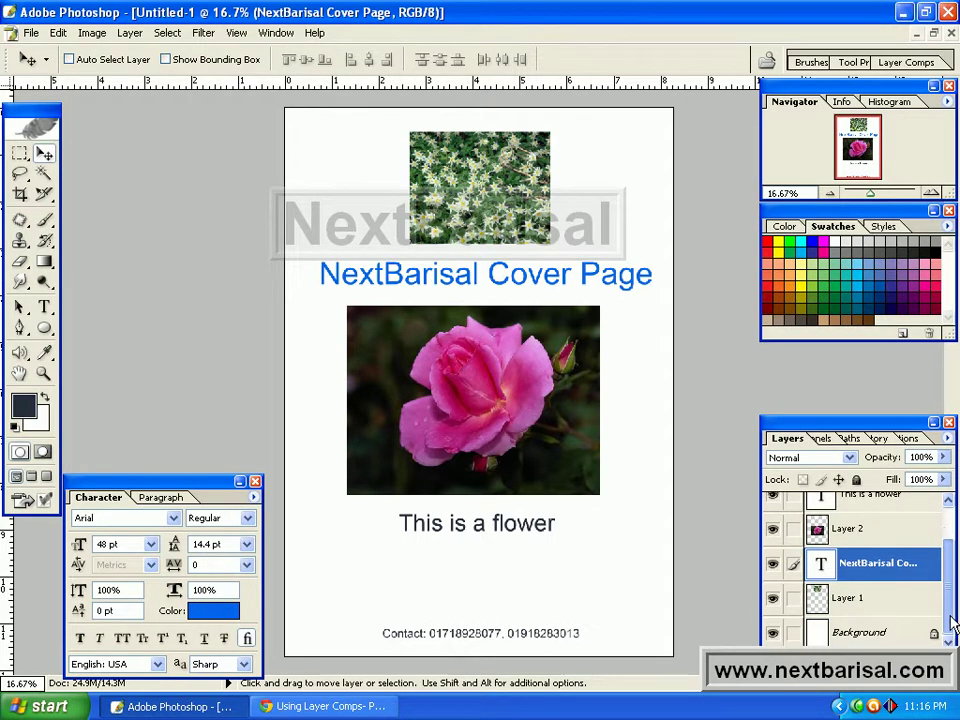
- Fill the Background layer with a top-to-bottom gold-white-blue gradient
{"action": "left_click", "coordinate": [869, 641]}
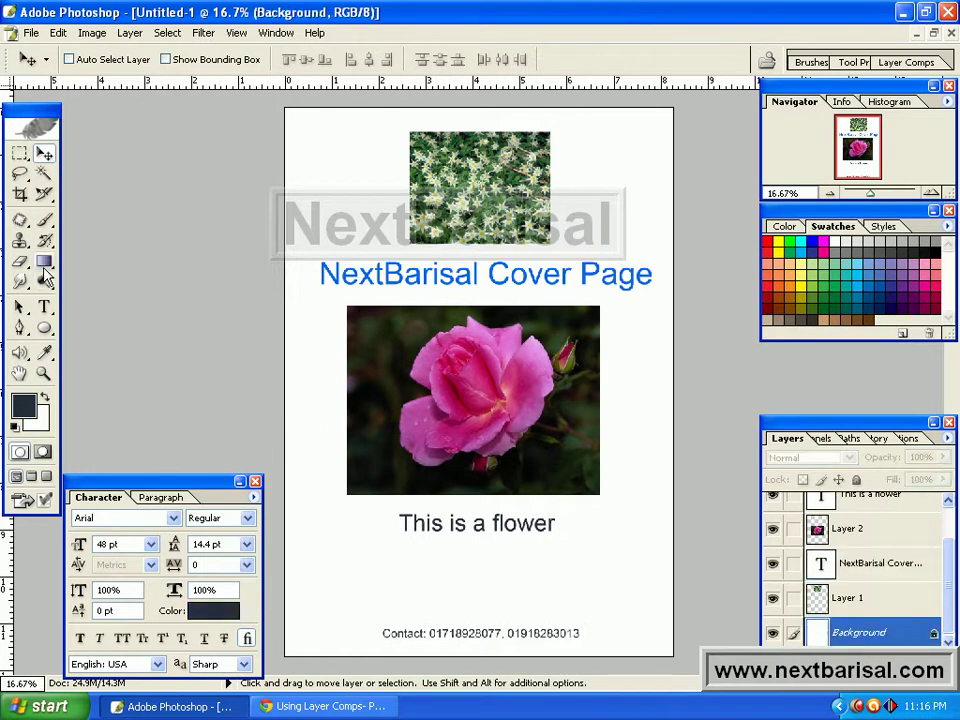
{"action": "left_click", "coordinate": [46, 263]}
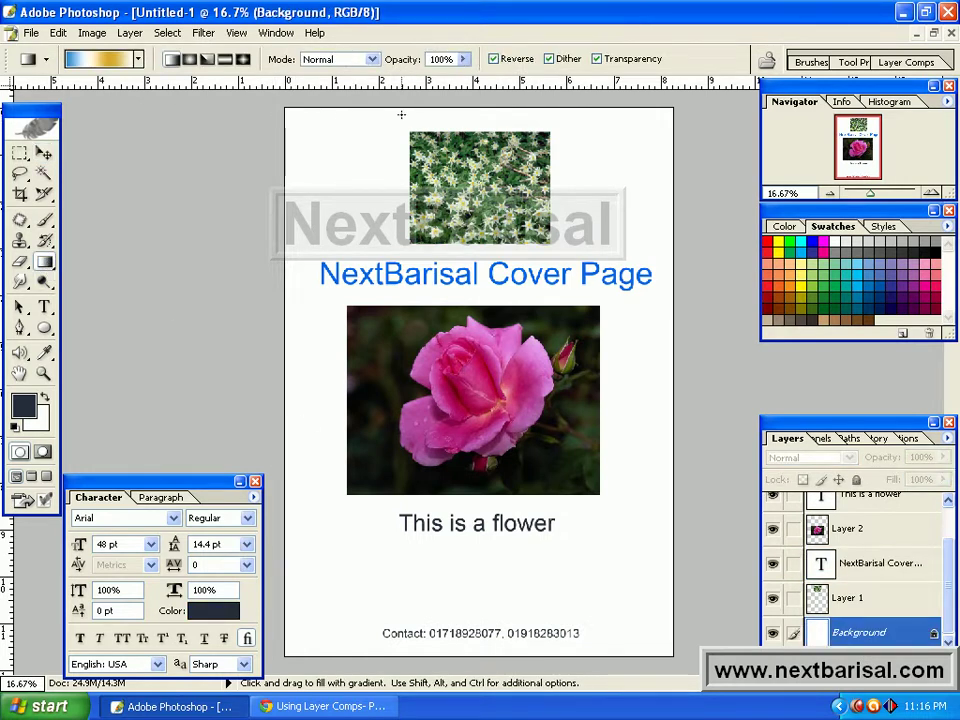
{"action": "left_click_drag", "start_coordinate": [400, 107], "coordinate": [417, 657]}
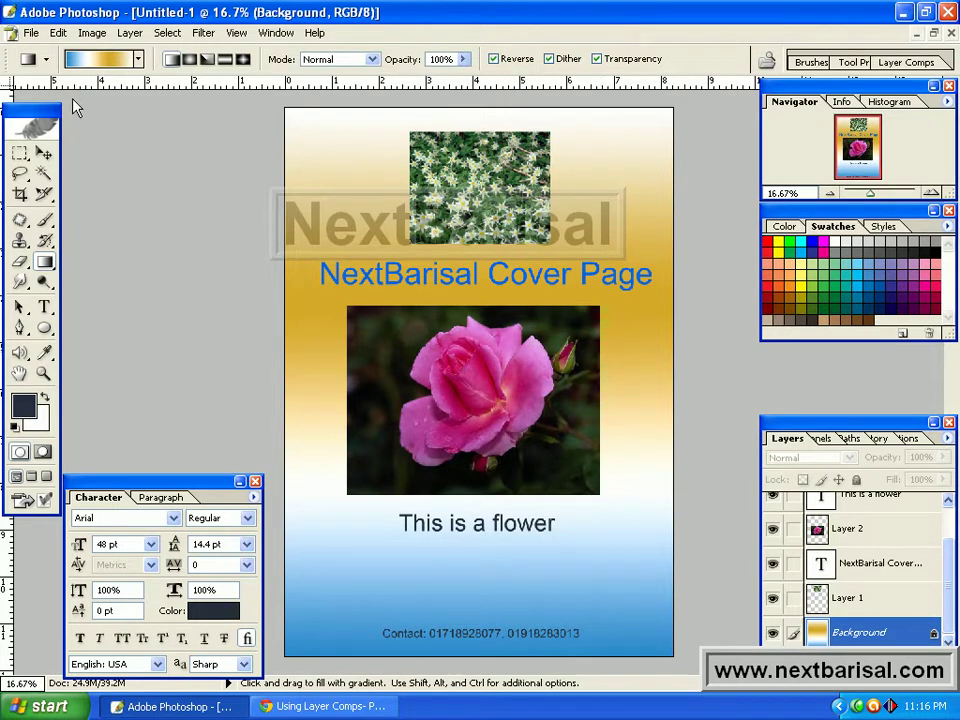
{"action": "left_click", "coordinate": [31, 33]}
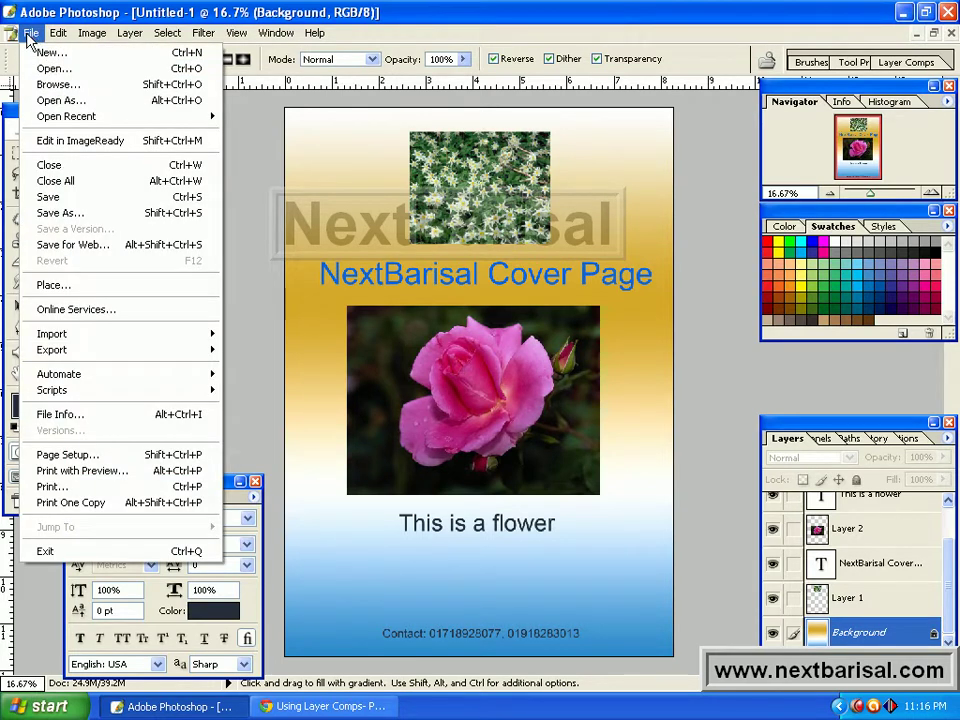
- Save the cover in Photoshop PDF format as 'nextcover' on the Desktop
{"action": "left_click", "coordinate": [75, 215]}
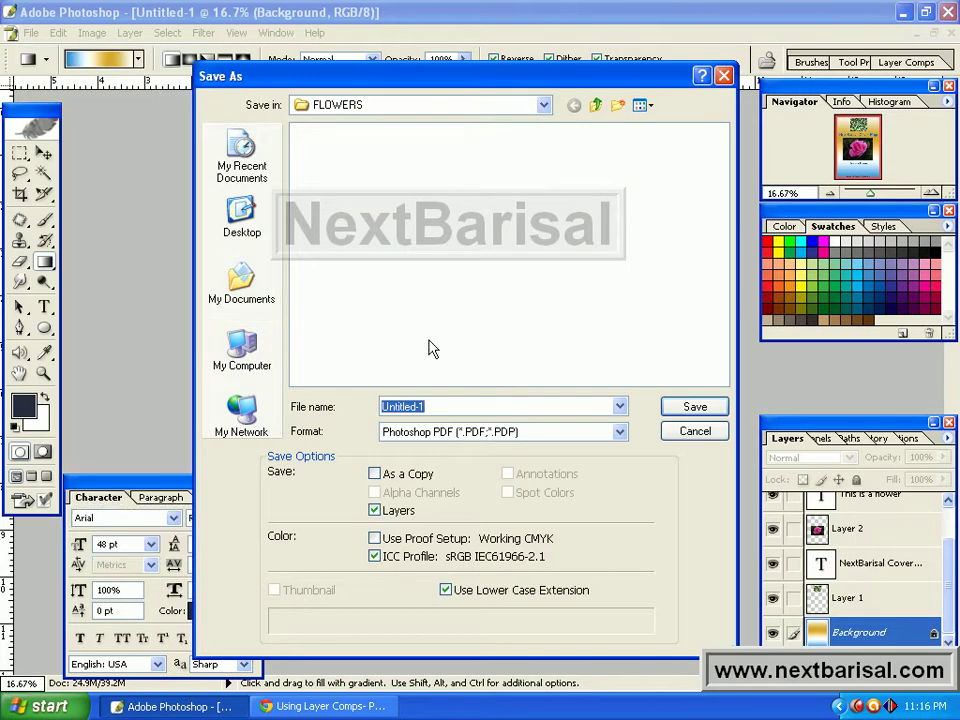
{"action": "left_click", "coordinate": [433, 432]}
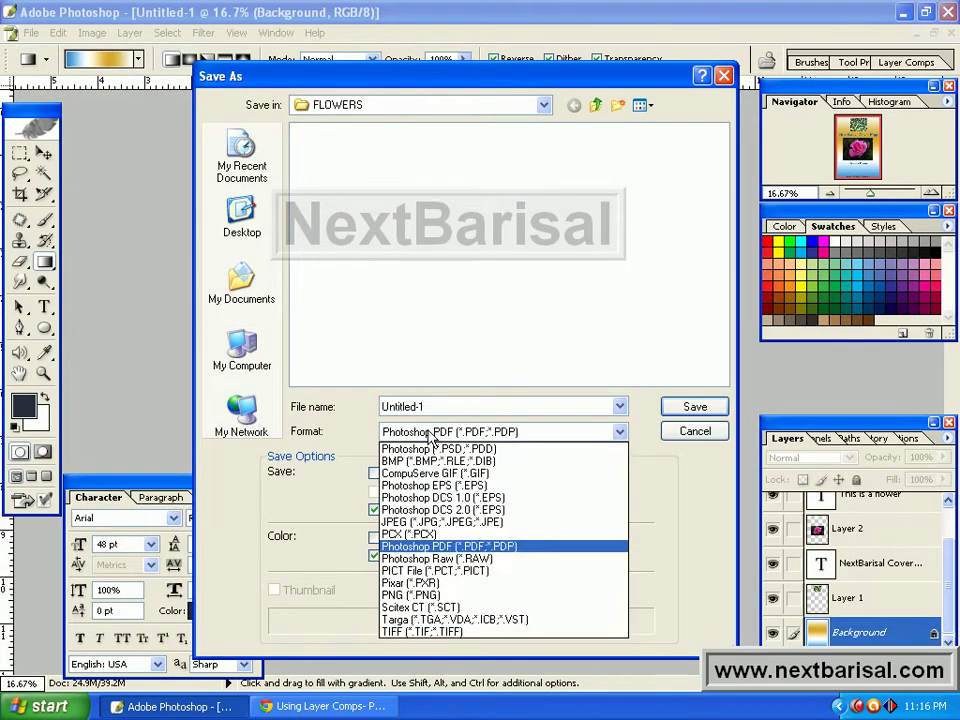
{"action": "left_click", "coordinate": [434, 548]}
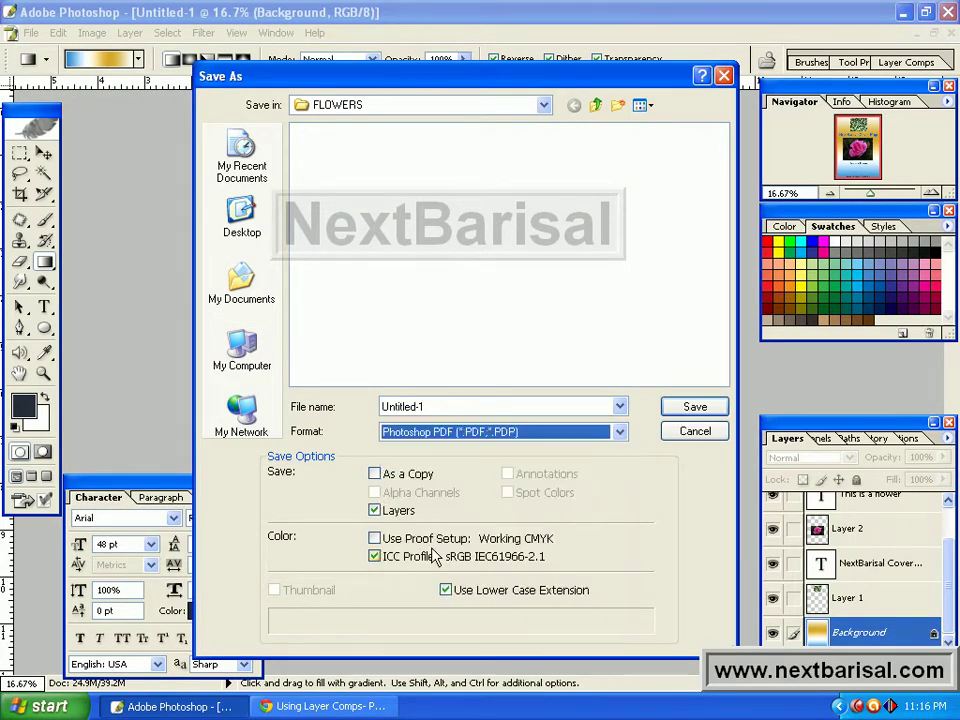
{"action": "double_click", "coordinate": [430, 406]}
{"action": "type", "text": "nextcover"}
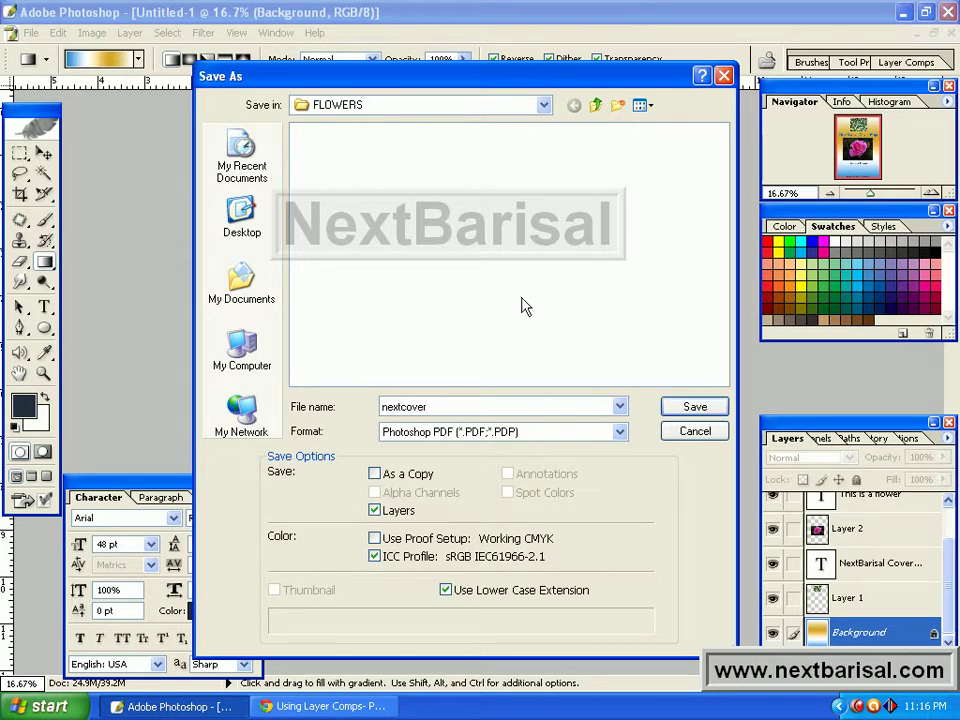
{"action": "left_click", "coordinate": [237, 236]}
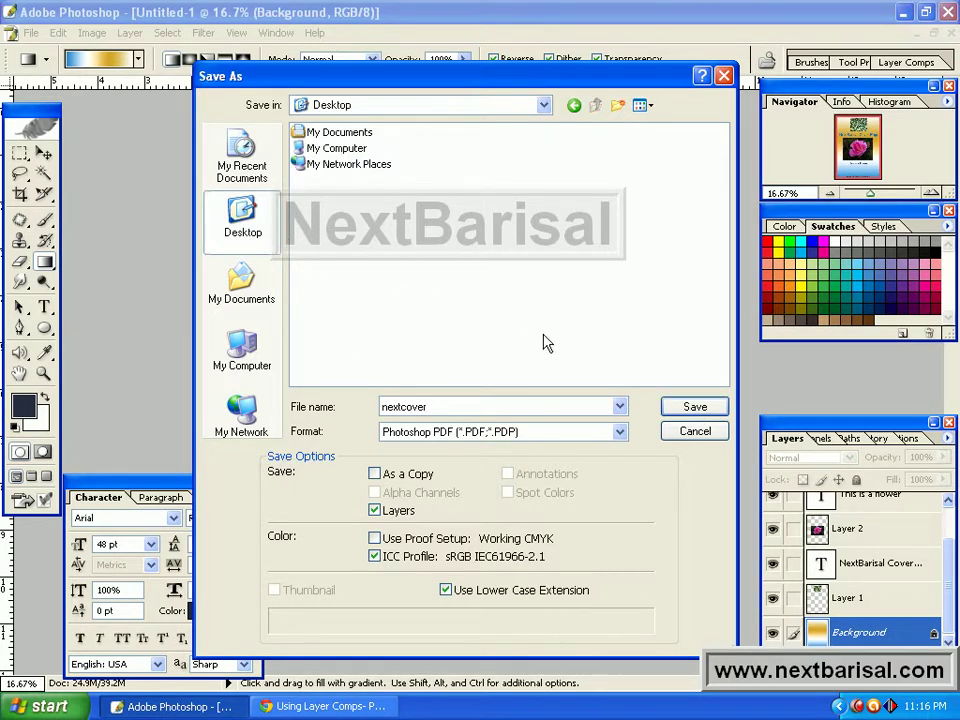
{"action": "left_click", "coordinate": [686, 407]}
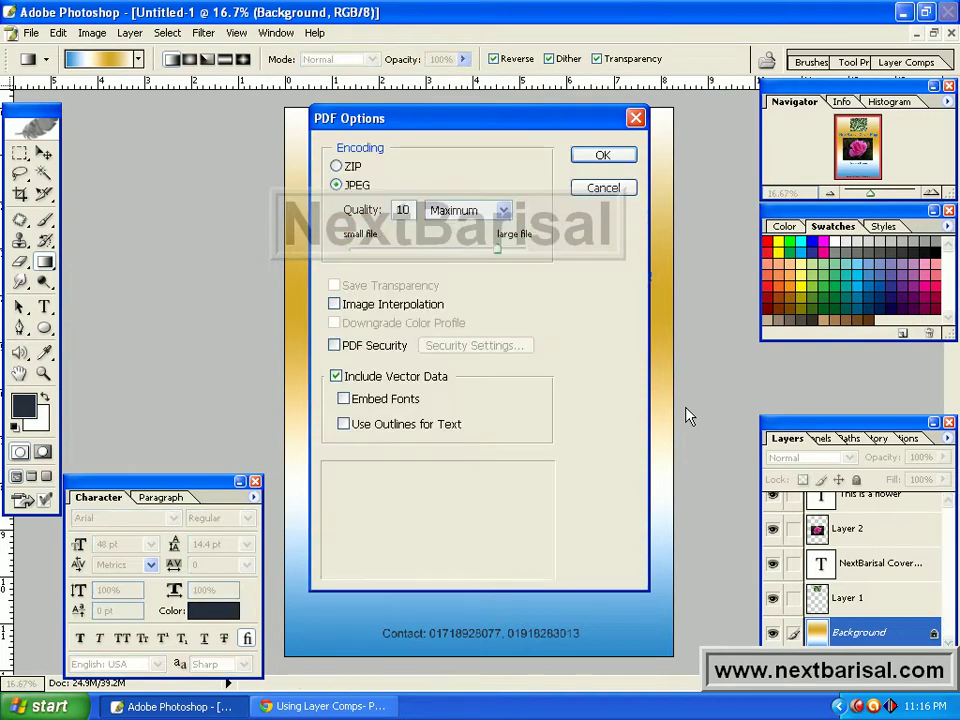
- Accept the PDF options to write nextcover.pdf, then close that document
{"action": "left_click", "coordinate": [603, 156]}
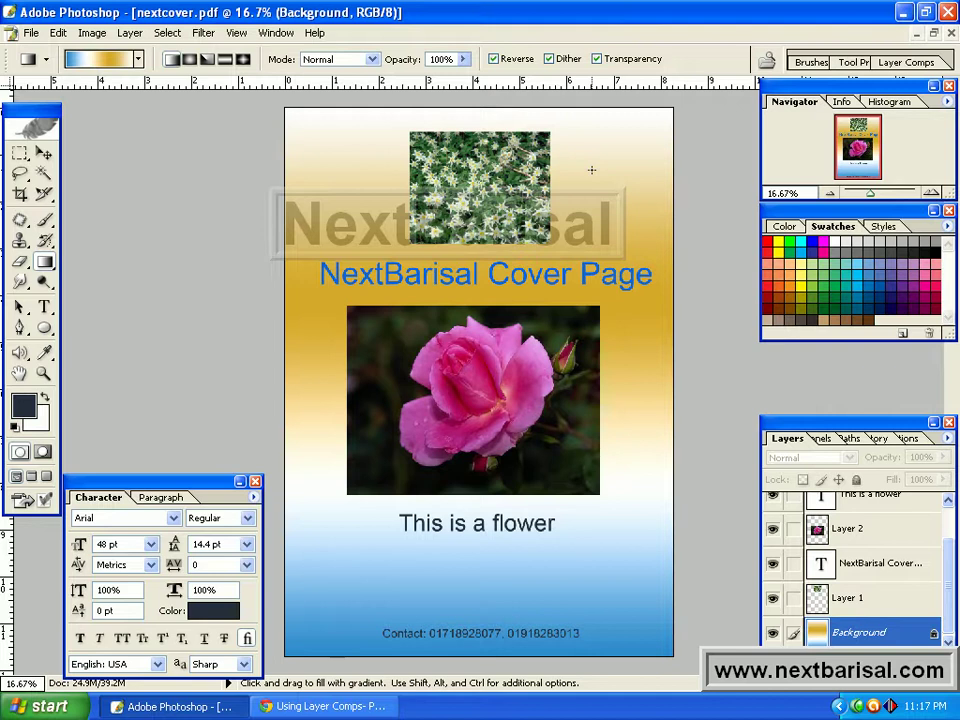
{"action": "left_click", "coordinate": [951, 33]}
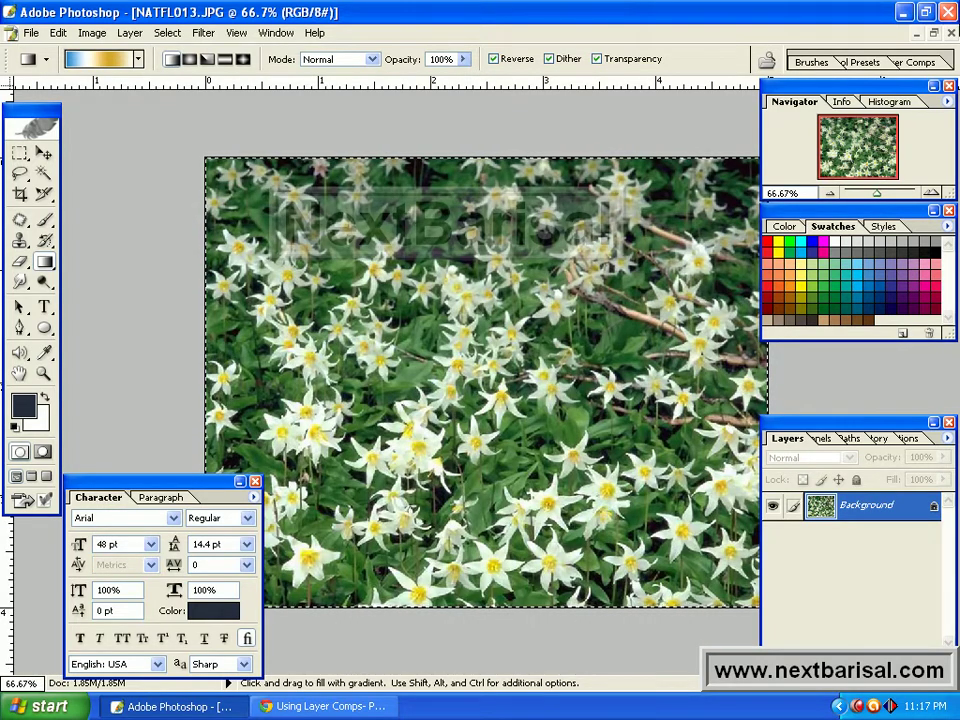
- Close NATFL013.JPG, minimise Photoshop and open the nextcover PDF from the desktop
{"action": "left_click", "coordinate": [951, 33]}
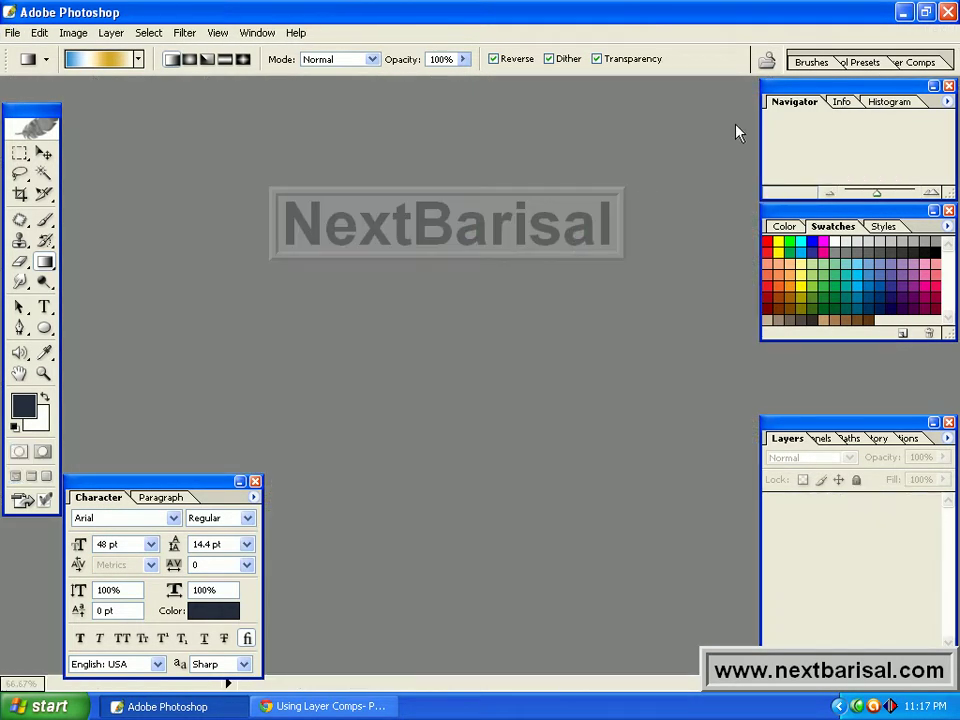
{"action": "left_click", "coordinate": [902, 13]}
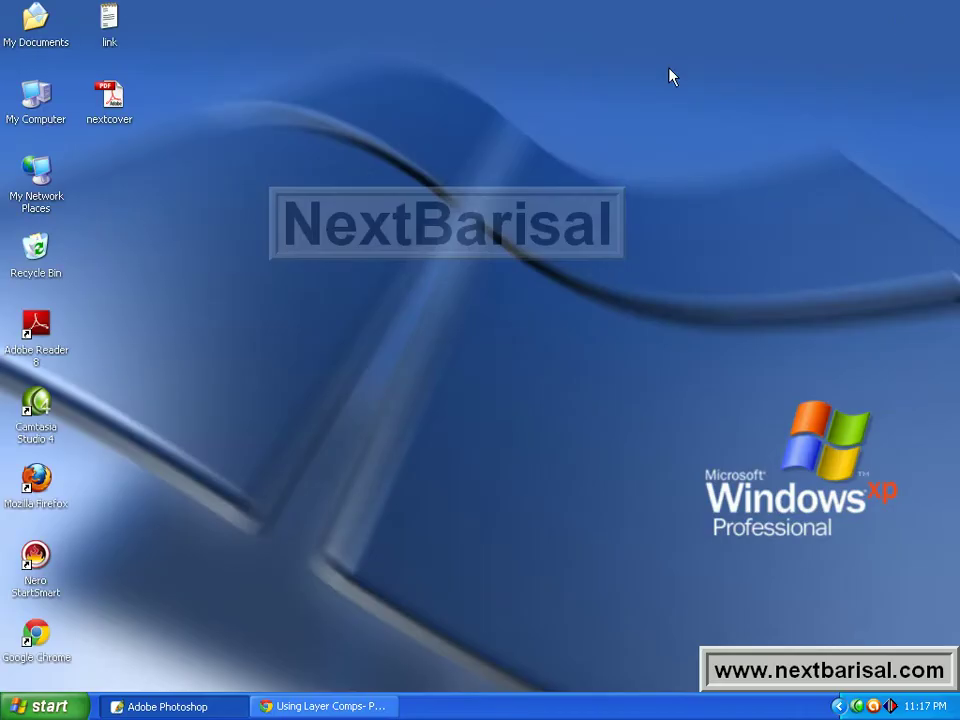
{"action": "double_click", "coordinate": [118, 107]}
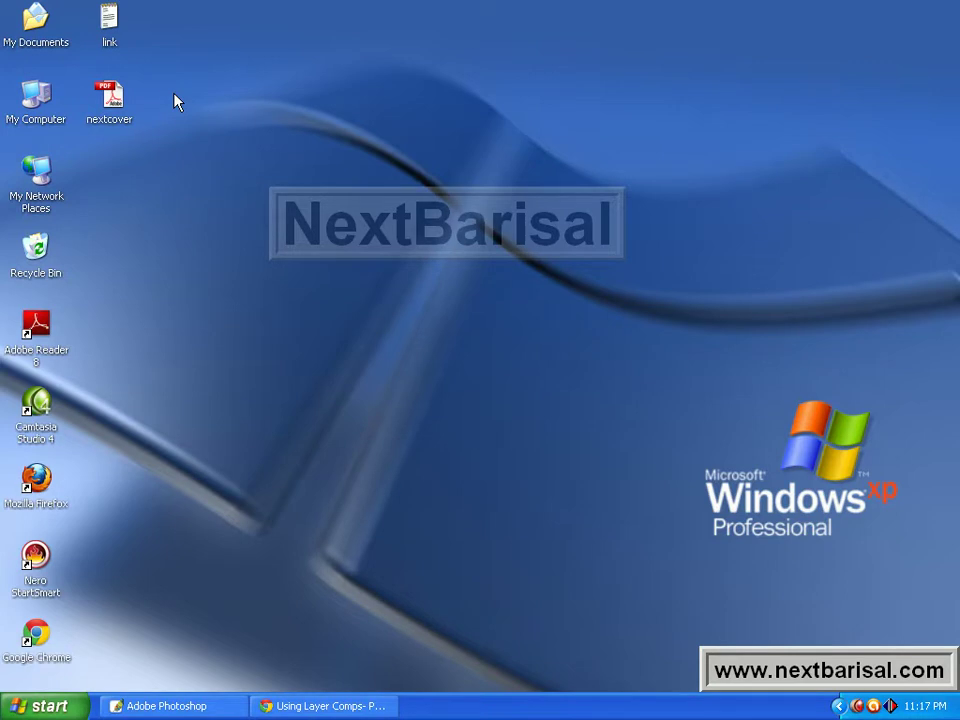
- Scroll through nextcover.pdf in Adobe Reader, then close the document
{"action": "double_click", "coordinate": [117, 106]}
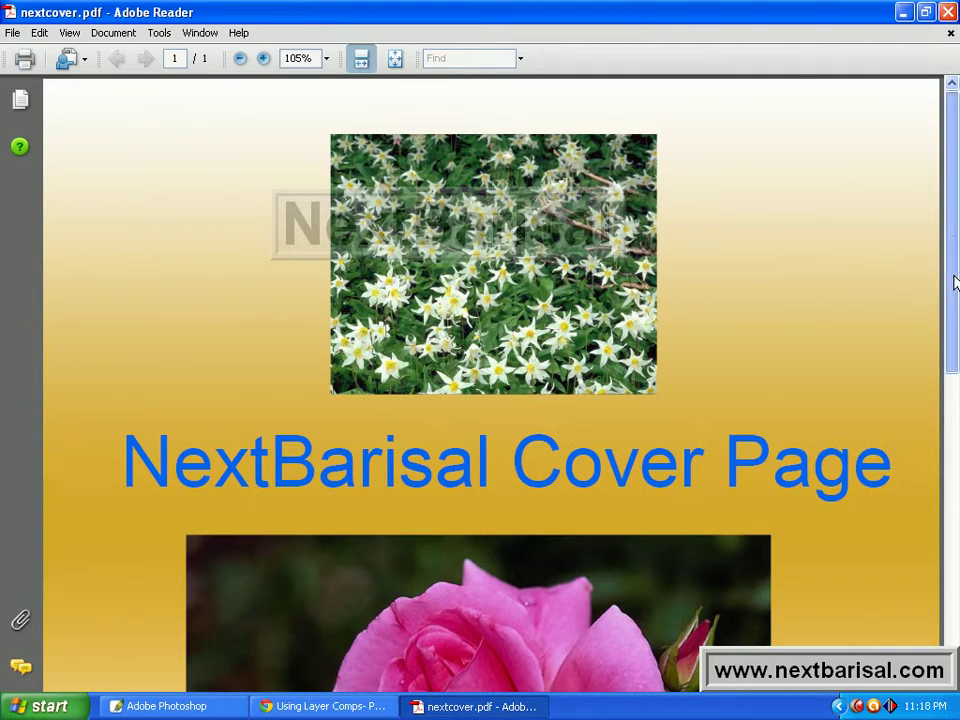
{"action": "left_click_drag", "start_coordinate": [953, 283], "coordinate": [953, 387]}
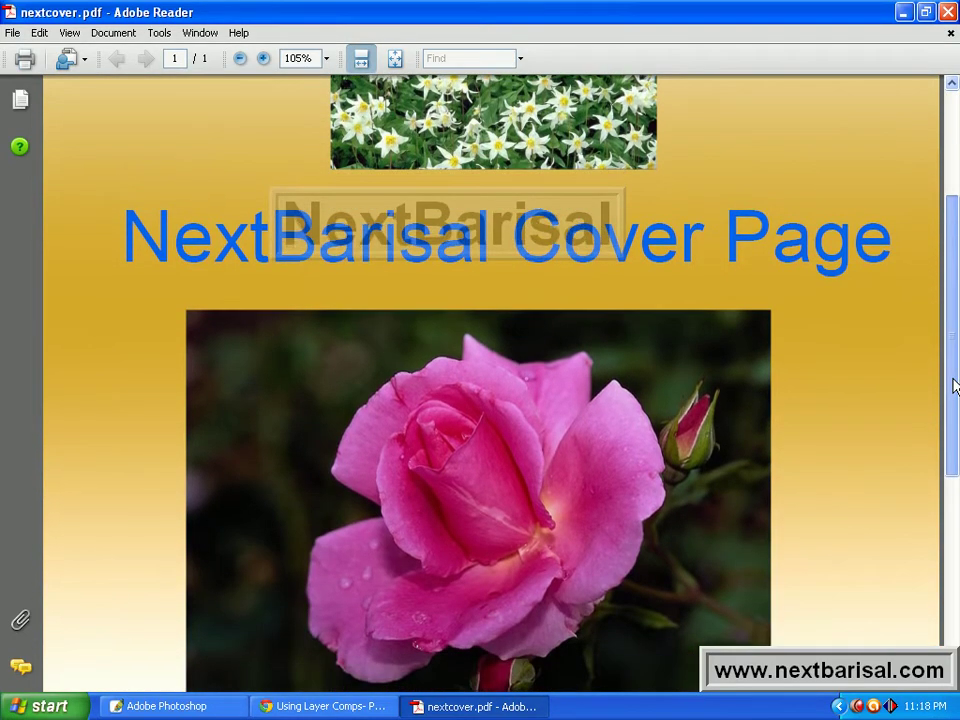
{"action": "mouse_move", "coordinate": [953, 387]}
{"action": "left_mouse_down"}
{"action": "mouse_move", "coordinate": [937, 567]}
{"action": "mouse_move", "coordinate": [940, 374]}
{"action": "mouse_move", "coordinate": [939, 634]}
{"action": "mouse_move", "coordinate": [936, 251]}
{"action": "mouse_move", "coordinate": [953, 574]}
{"action": "mouse_move", "coordinate": [953, 257]}
{"action": "mouse_move", "coordinate": [955, 577]}
{"action": "mouse_move", "coordinate": [955, 232]}
{"action": "left_mouse_up"}
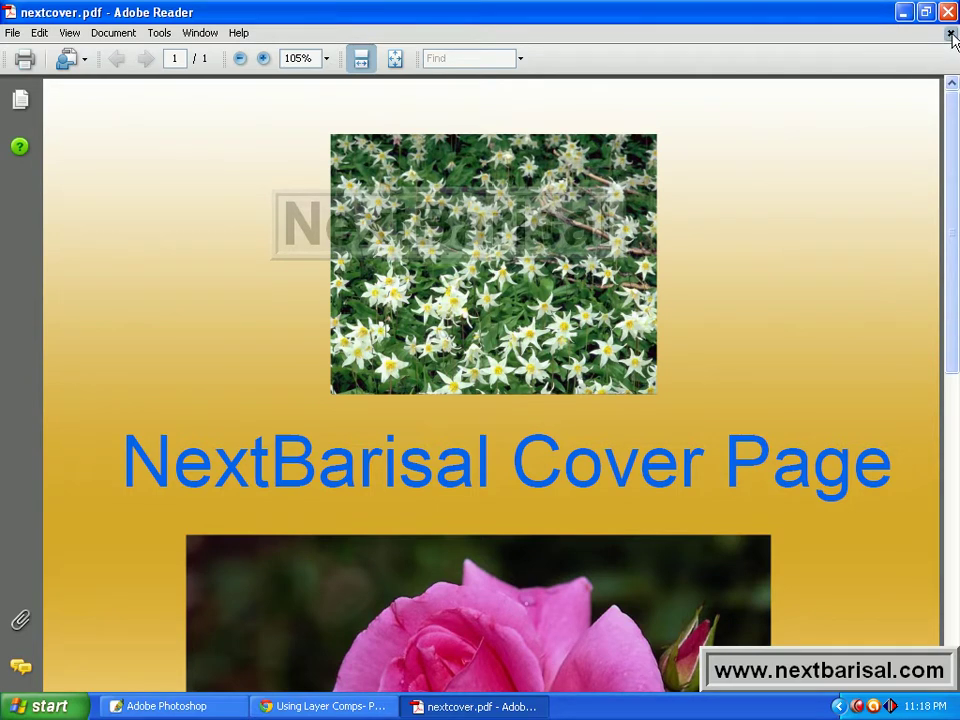
{"action": "left_click", "coordinate": [951, 35]}
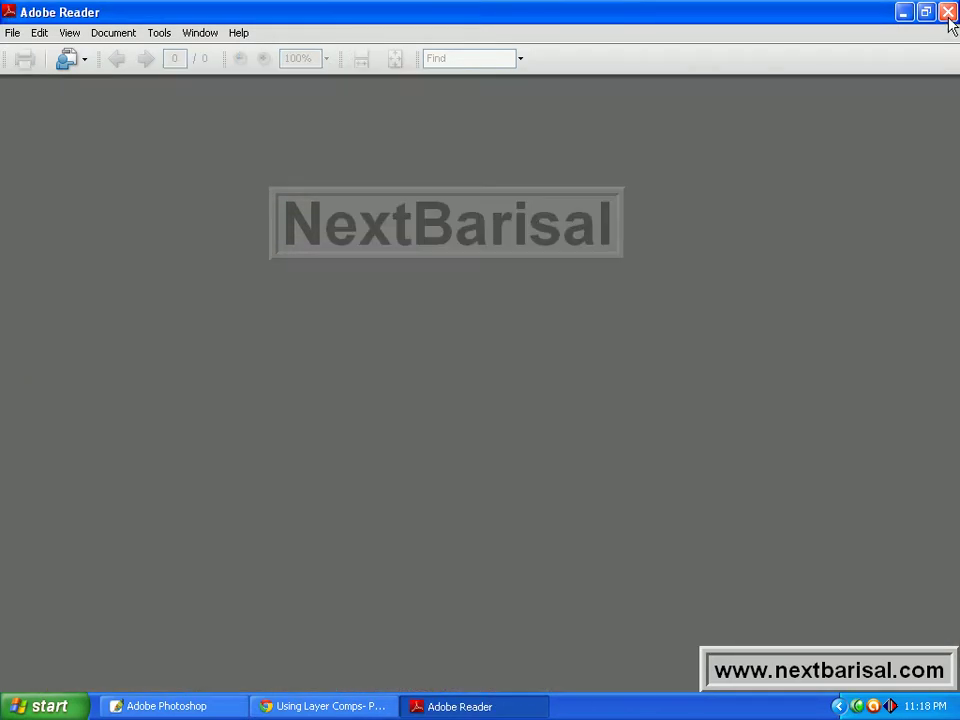
- Quit Adobe Reader, restore Photoshop and bring up the File menu's import commands
{"action": "left_click", "coordinate": [947, 12]}
{"action": "left_click", "coordinate": [194, 714]}
{"action": "left_click", "coordinate": [194, 714]}
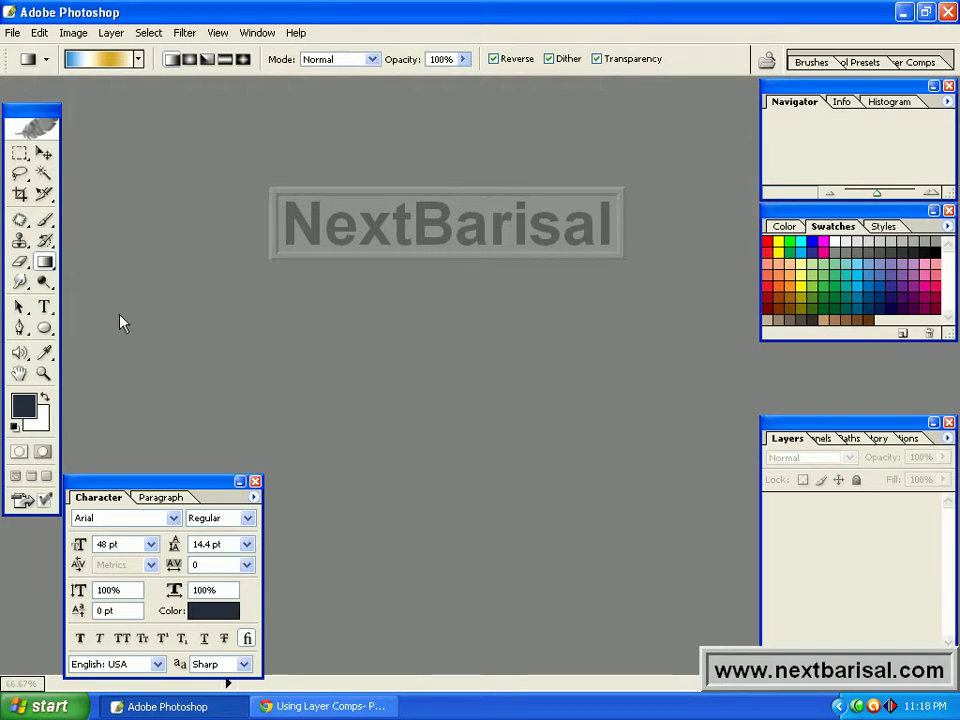
{"action": "left_click", "coordinate": [12, 32]}
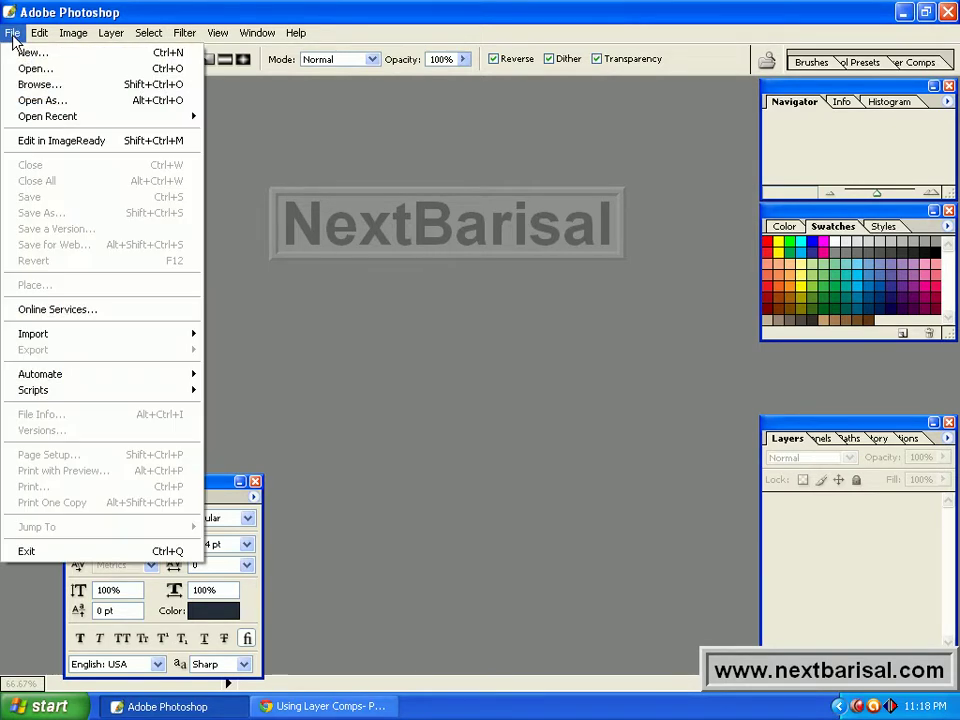
{"action": "mouse_move", "coordinate": [60, 334]}
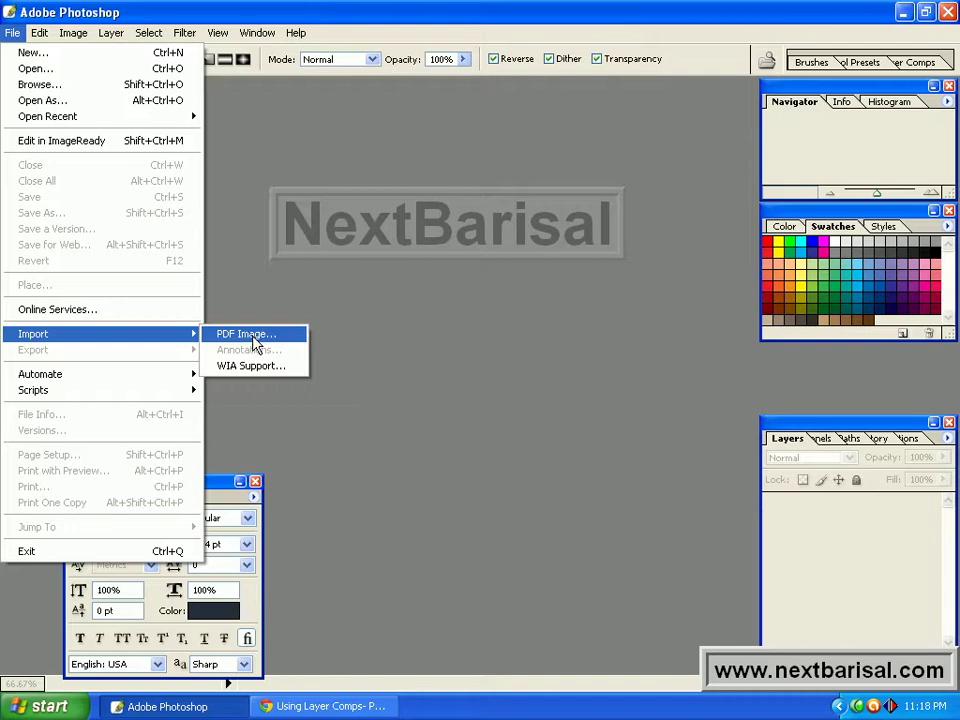
- Choose nextcover on the Desktop for PDF Image import
{"action": "left_click", "coordinate": [254, 340]}
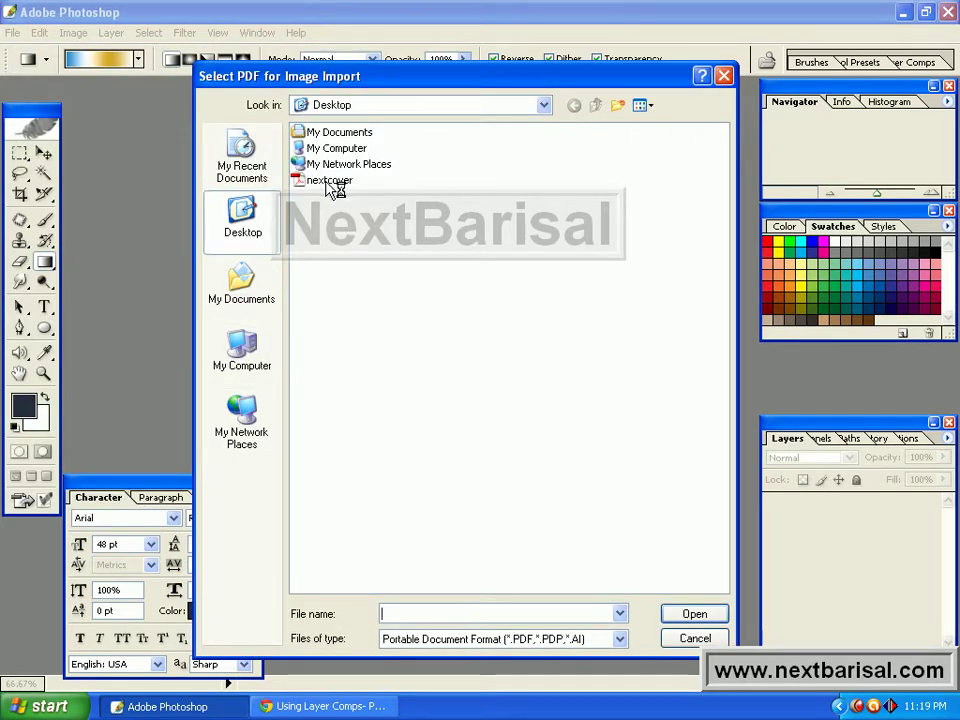
{"action": "left_click", "coordinate": [330, 181]}
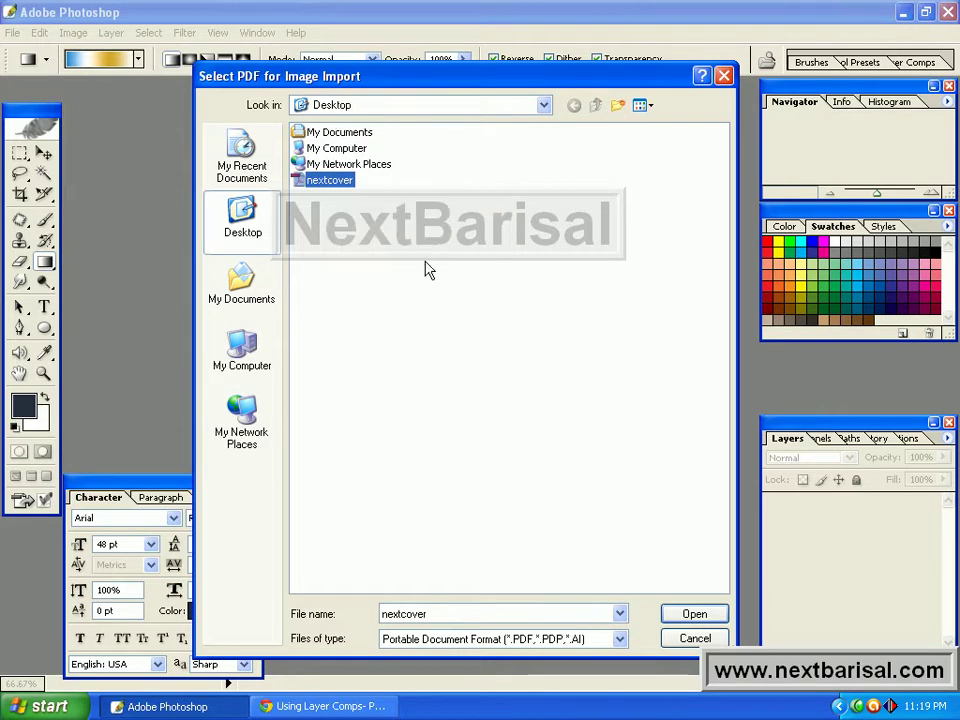
{"action": "left_click", "coordinate": [706, 614]}
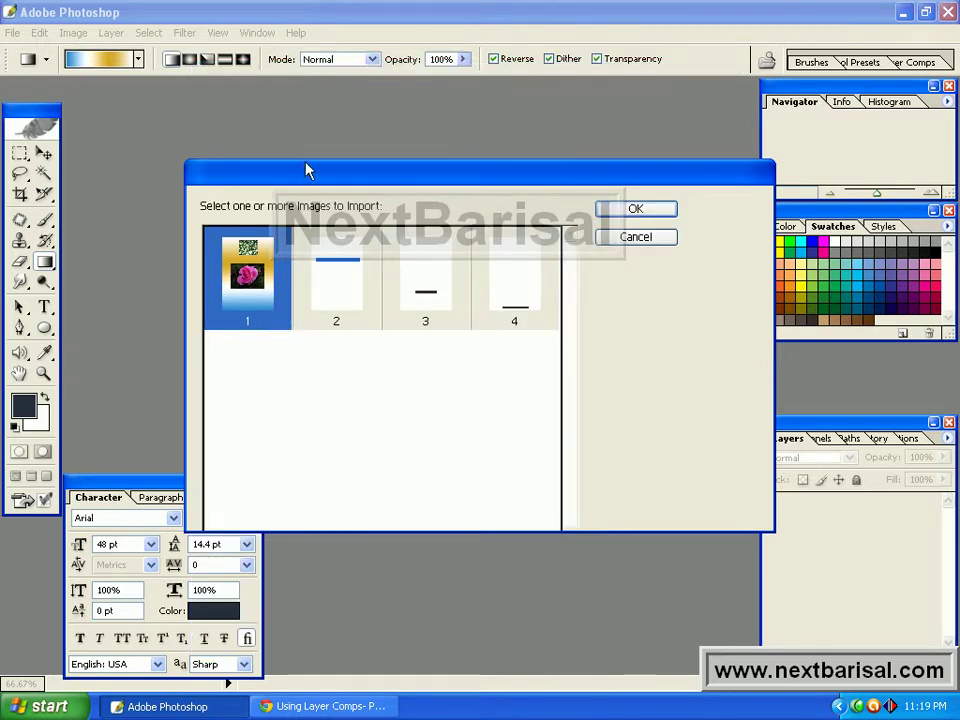
- Select page 1 of the four PDF pages and import it as nextcover0001
{"action": "left_click_drag", "start_coordinate": [272, 176], "coordinate": [221, 221]}
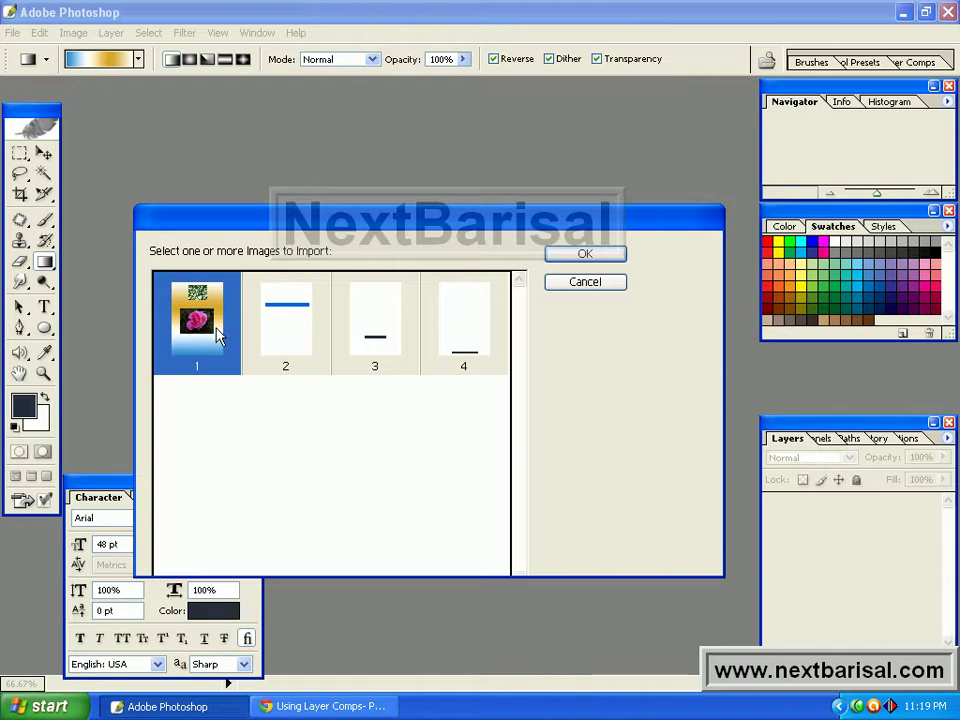
{"action": "left_click", "coordinate": [294, 325]}
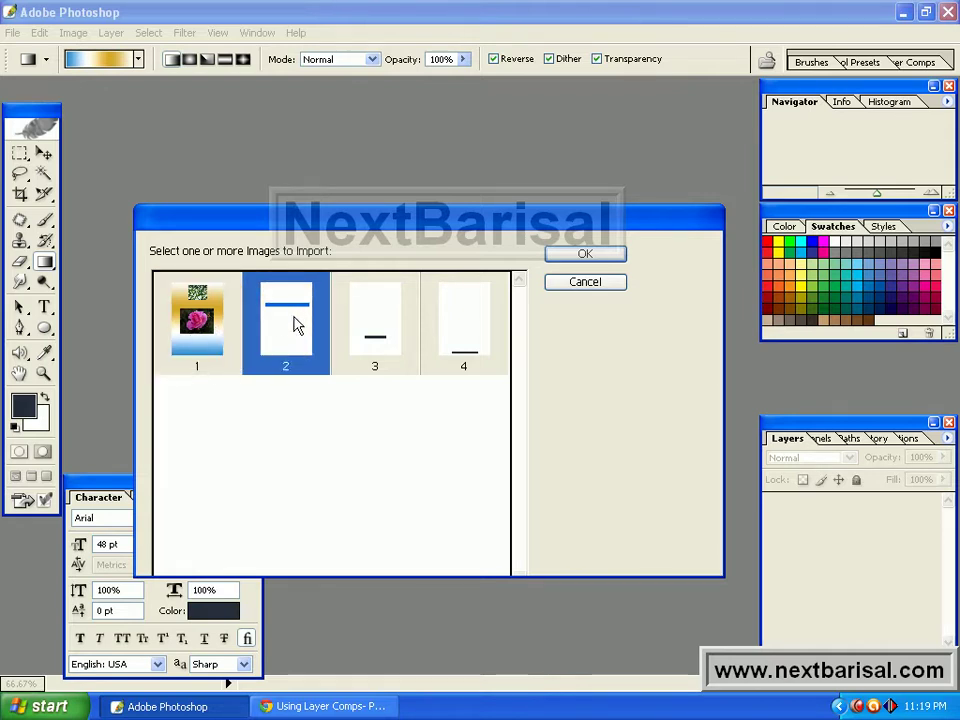
{"action": "left_click", "coordinate": [385, 332]}
{"action": "left_click", "coordinate": [474, 343]}
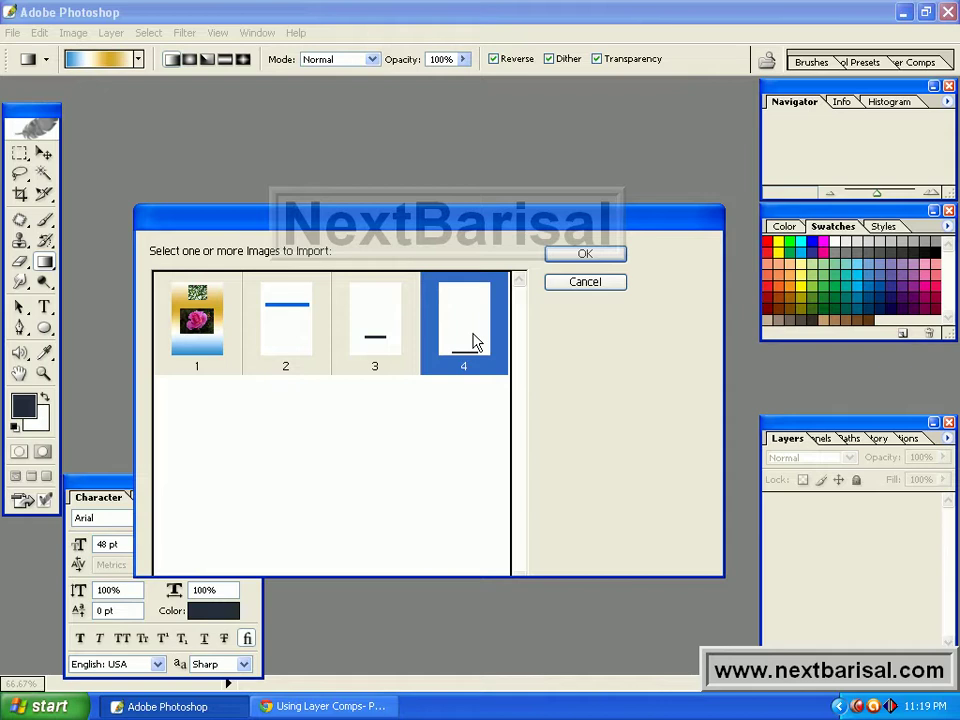
{"action": "left_click", "coordinate": [377, 336]}
{"action": "left_click", "coordinate": [296, 317]}
{"action": "left_click", "coordinate": [378, 324]}
{"action": "left_click", "coordinate": [456, 326]}
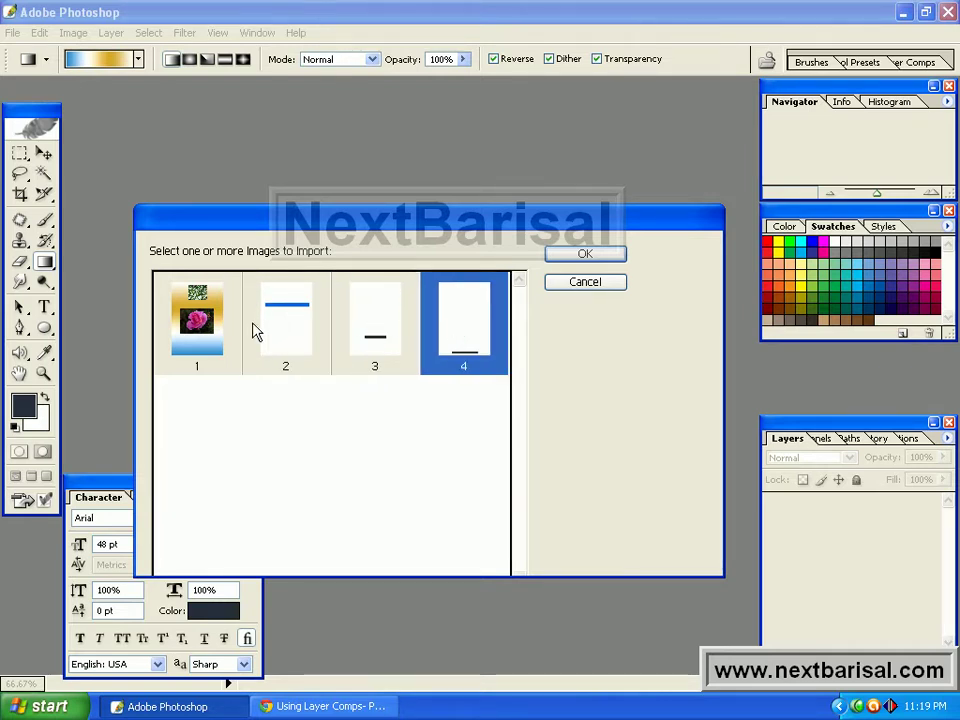
{"action": "left_click", "coordinate": [212, 333]}
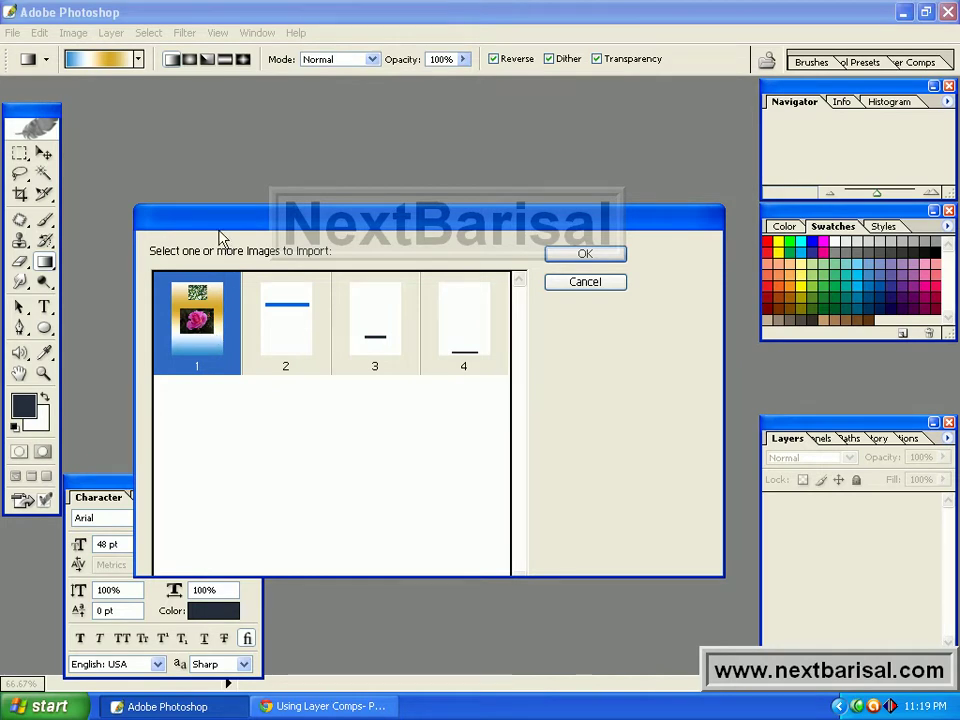
{"action": "left_click_drag", "start_coordinate": [221, 225], "coordinate": [239, 269]}
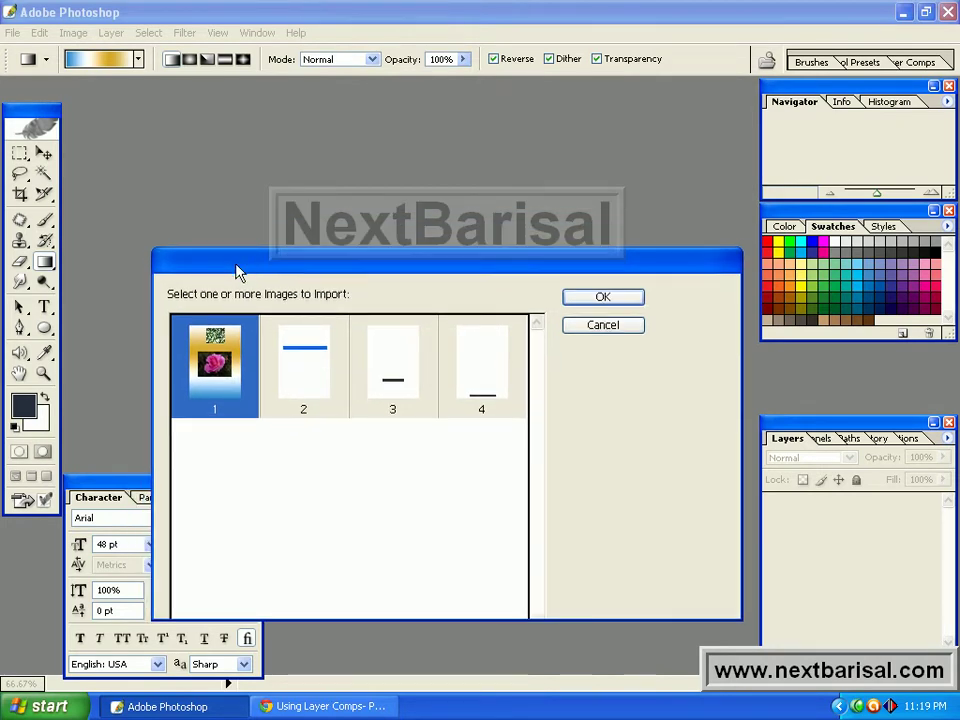
{"action": "left_click", "coordinate": [605, 300]}
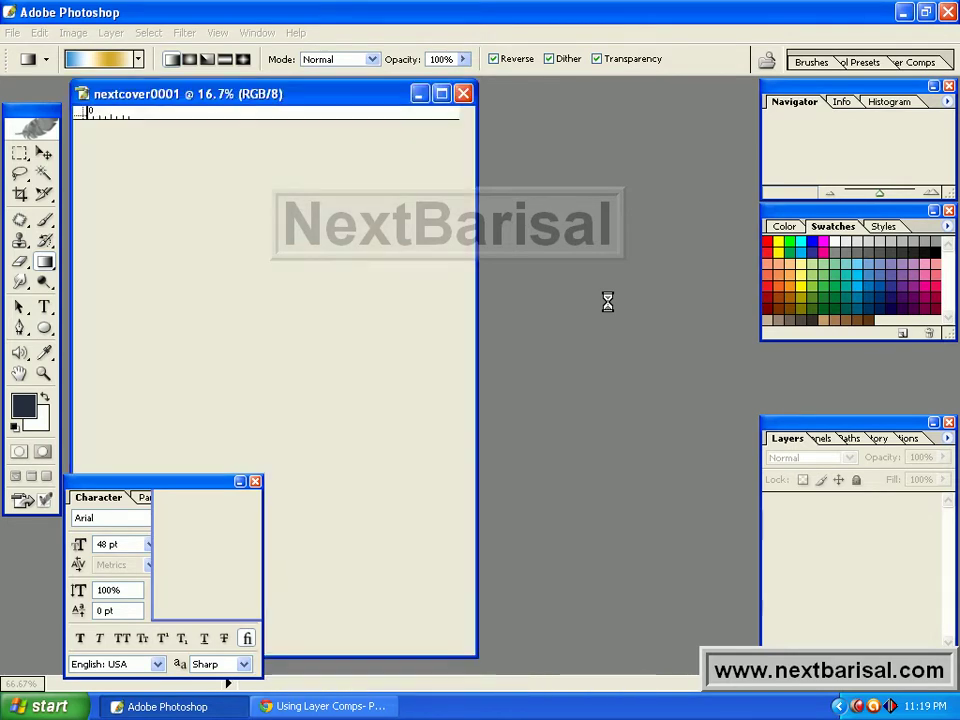
- Maximise the document and type the heading 'Demo Cover Page' above the rose photo
{"action": "left_click", "coordinate": [442, 94]}
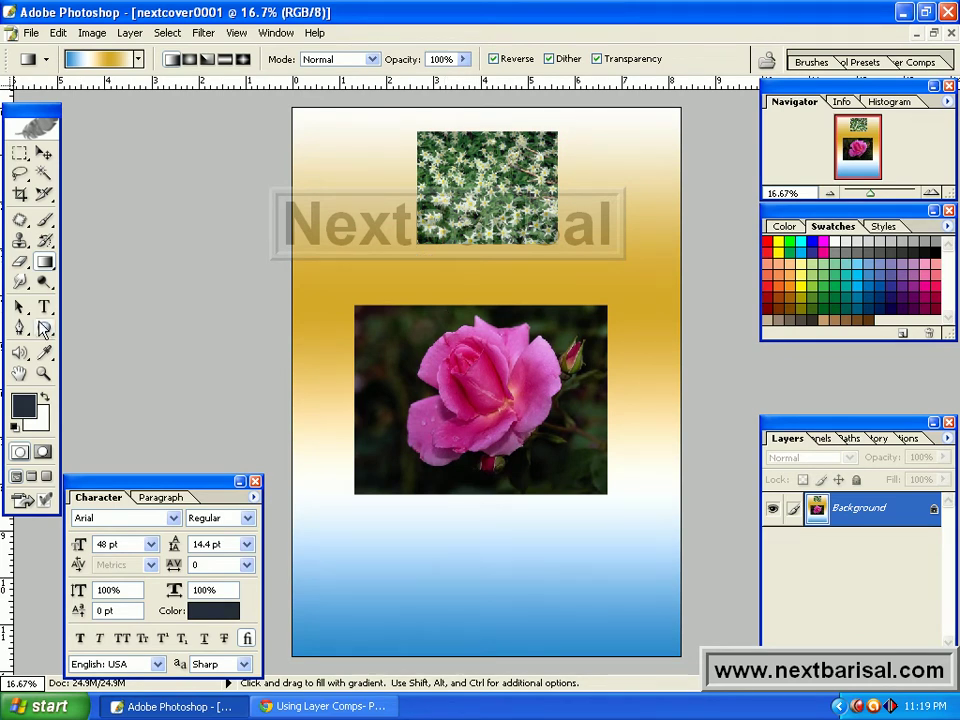
{"action": "left_click", "coordinate": [48, 312]}
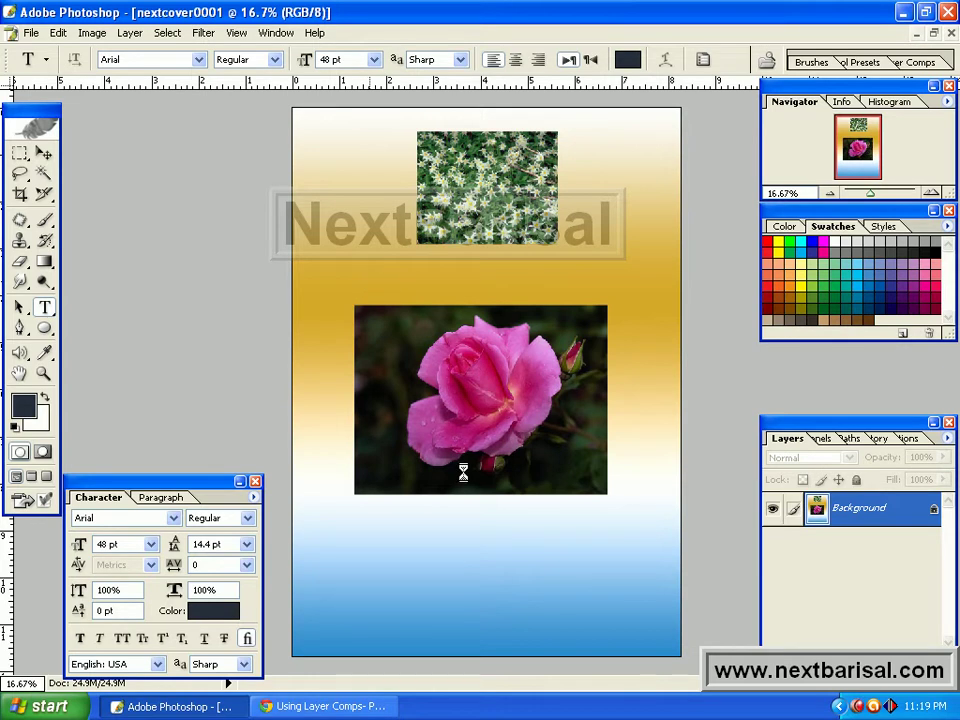
{"action": "left_click", "coordinate": [369, 275]}
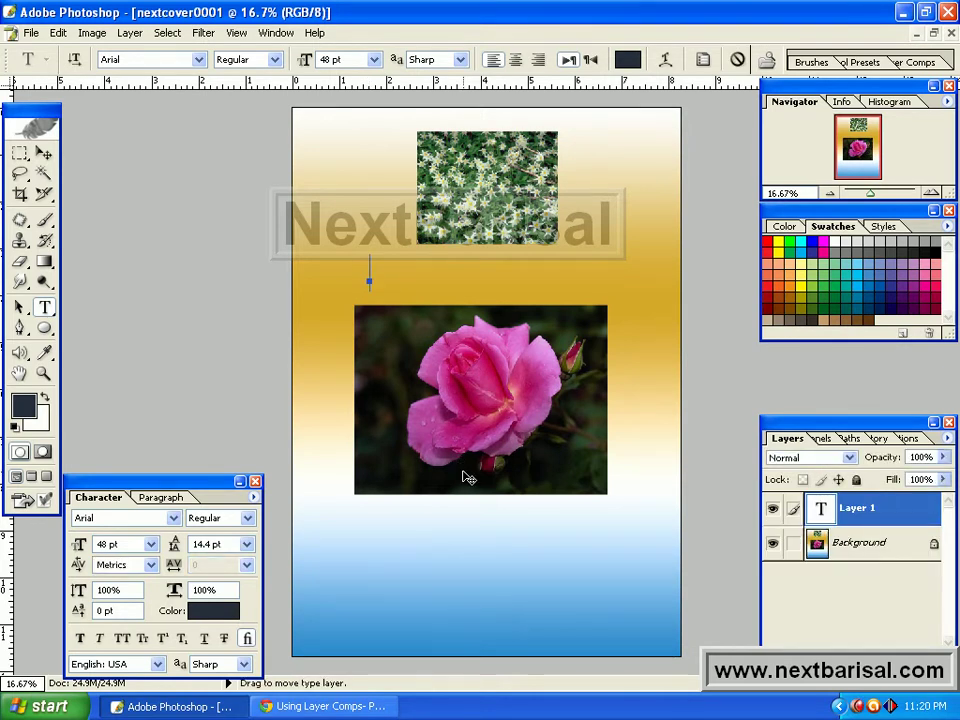
{"action": "type", "text": "Demo "}
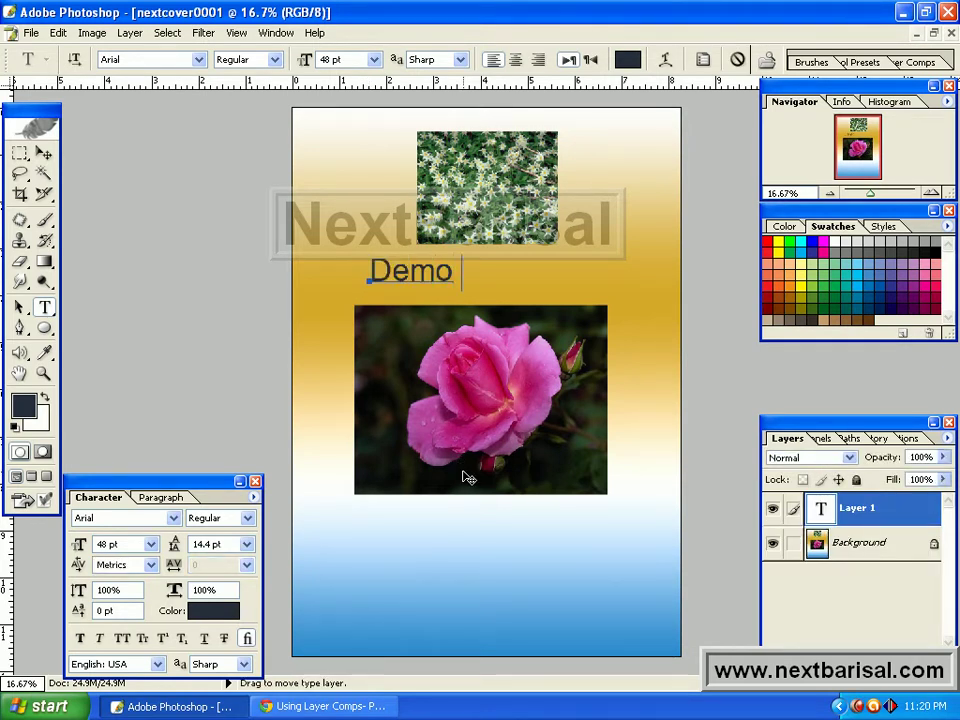
{"action": "type", "text": "Cover "}
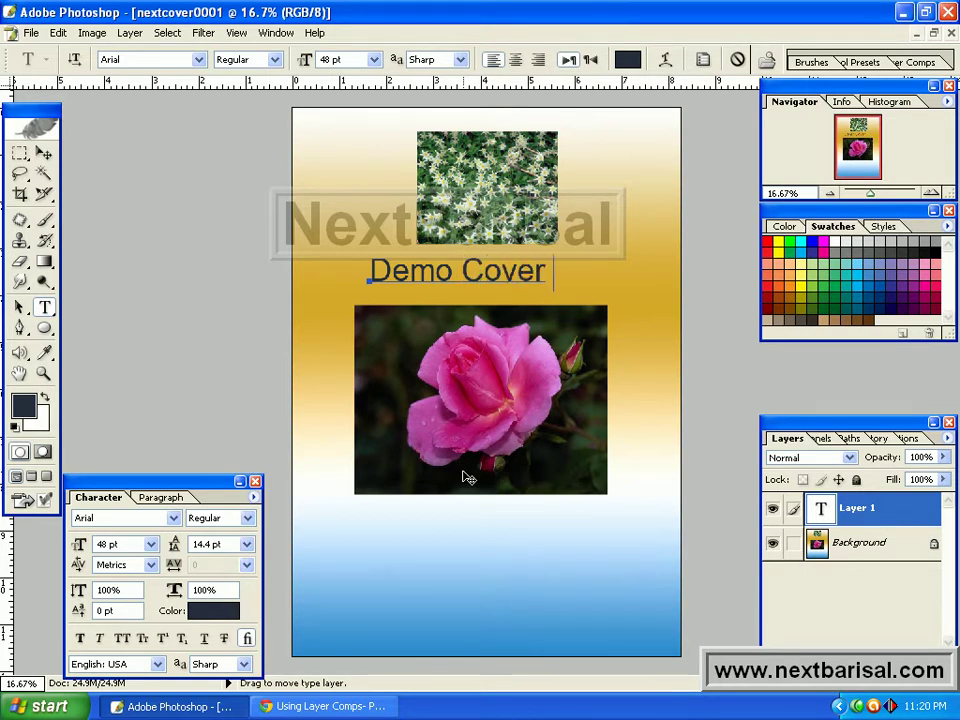
{"action": "type", "text": "Page"}
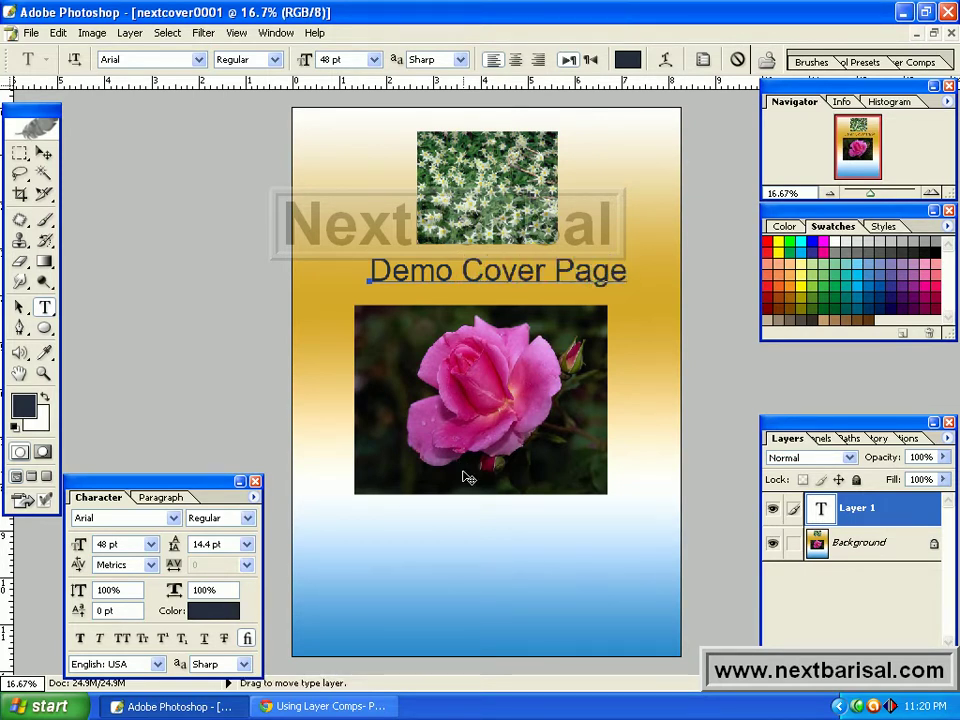
{"action": "left_click", "coordinate": [43, 153]}
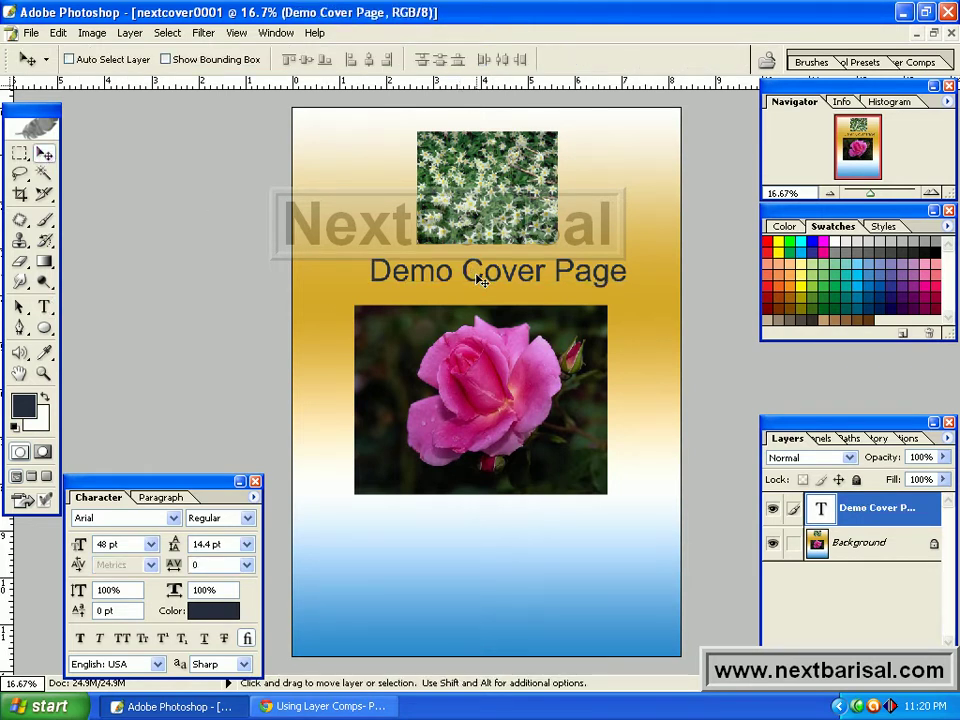
- Nudge the 'Demo Cover Page' heading slightly left, then bring up the File menu
{"action": "left_click_drag", "start_coordinate": [500, 283], "coordinate": [491, 281]}
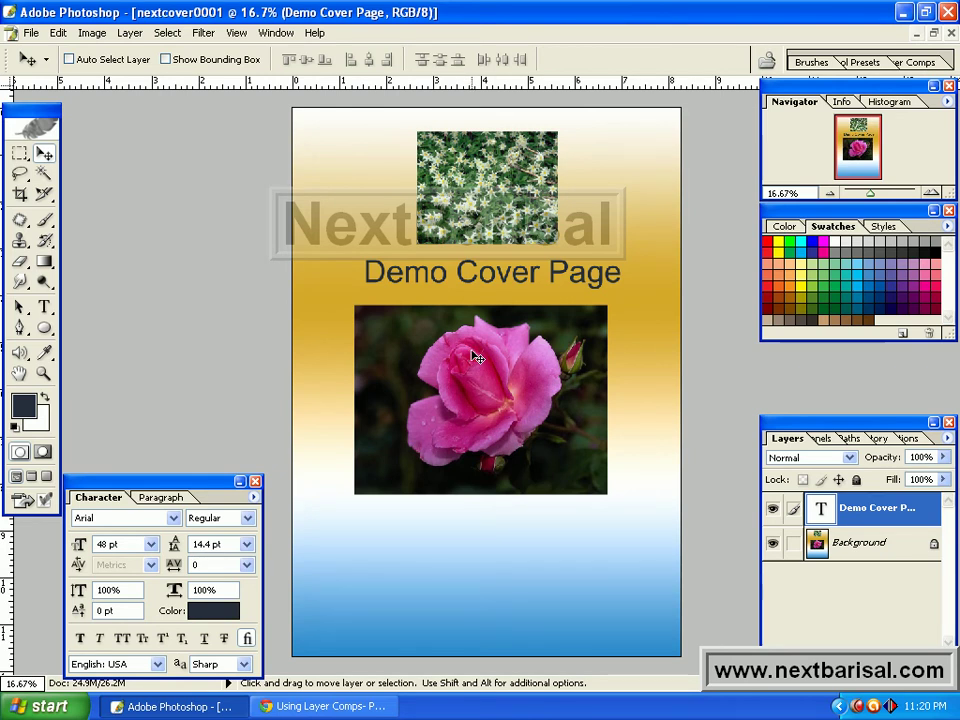
{"action": "left_click", "coordinate": [31, 33]}
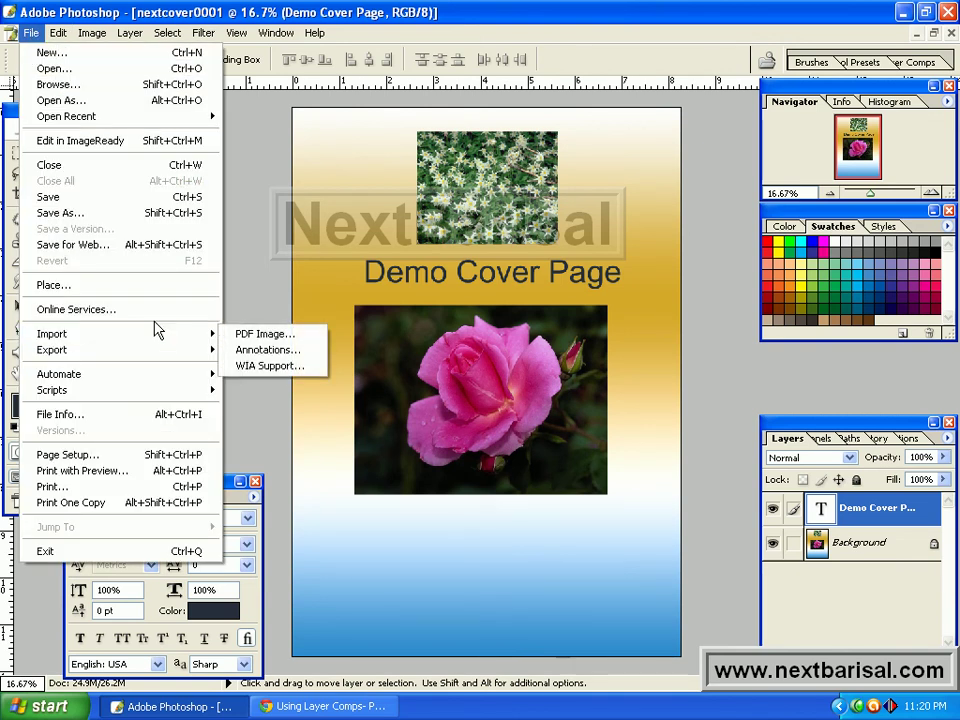